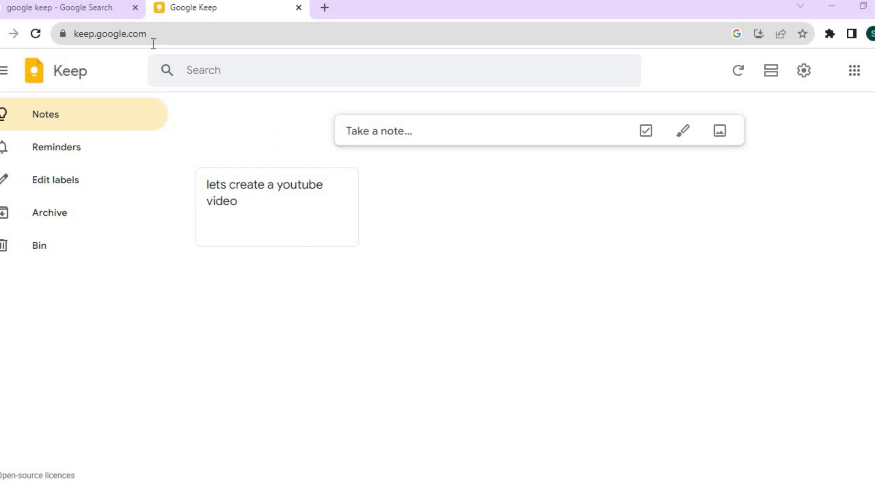
click(84, 8)
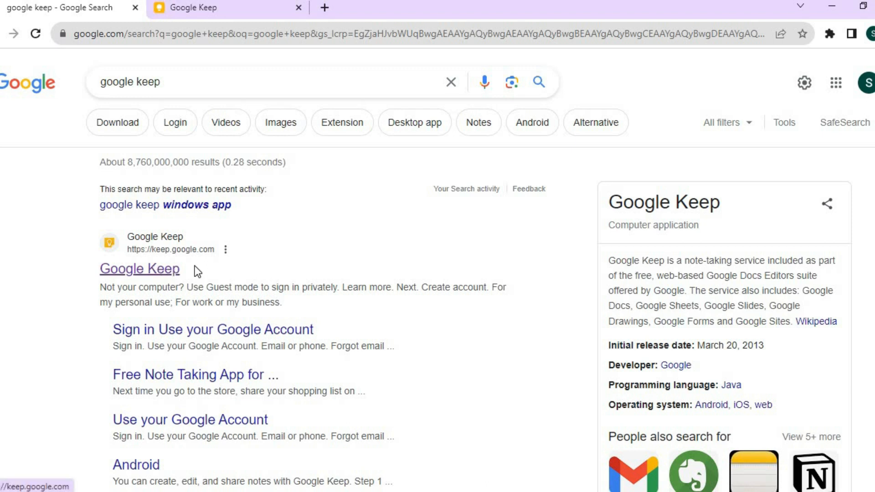
click(203, 11)
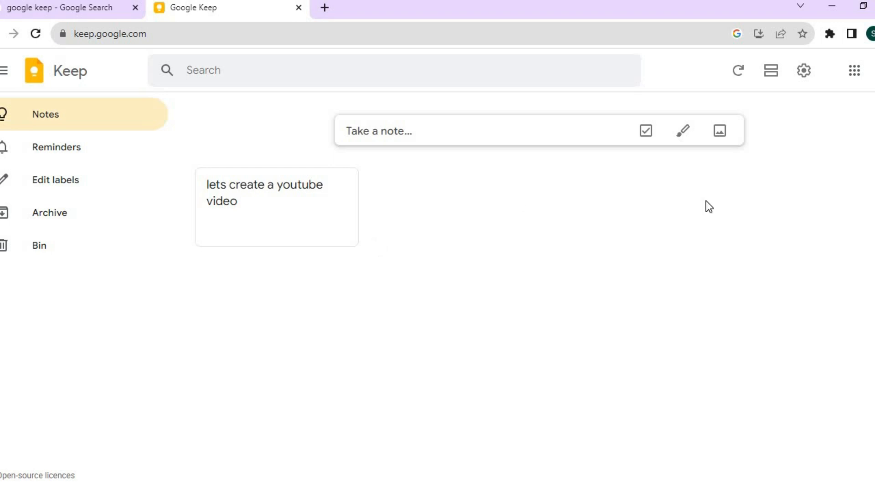
Step: Enable the dark theme for the notes page, and disable it again
click(804, 72)
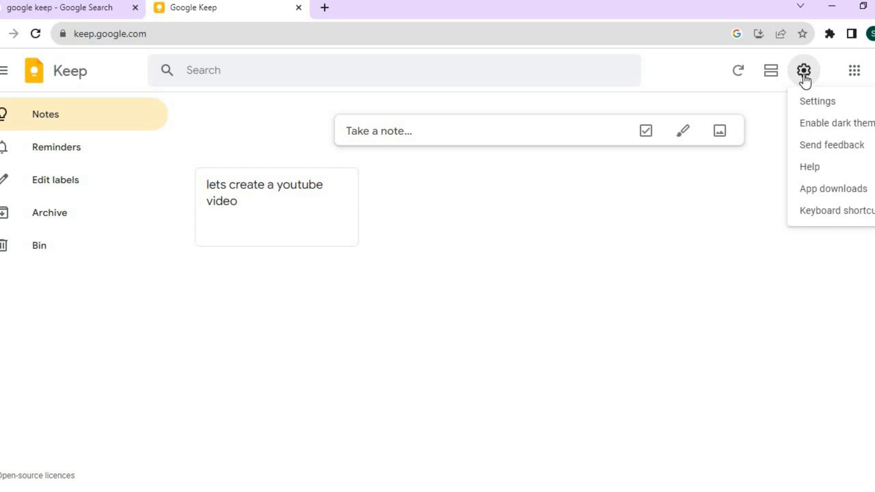
click(817, 124)
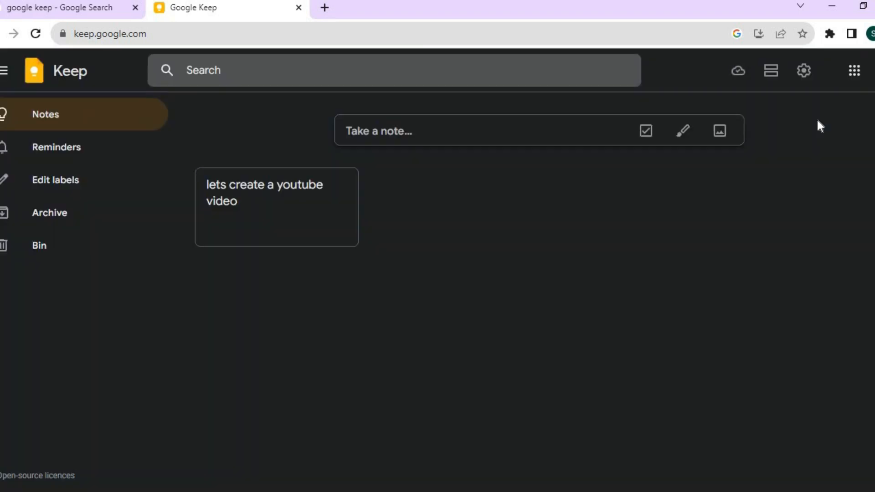
click(804, 74)
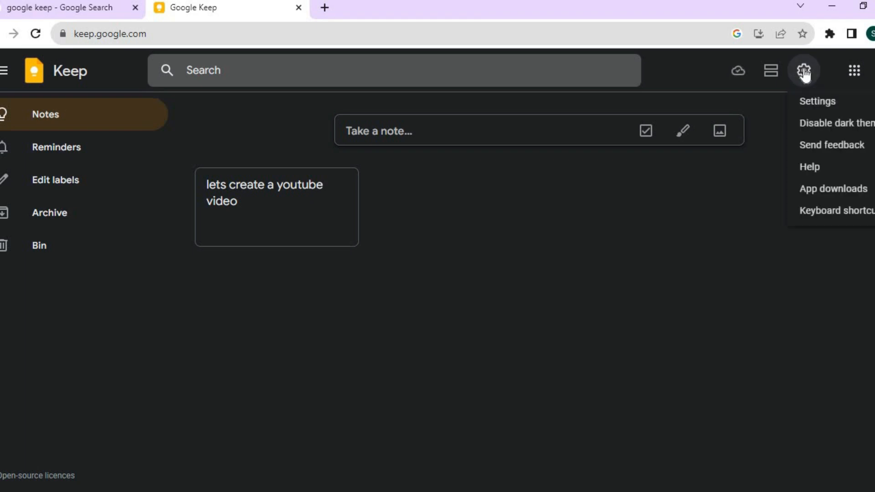
click(825, 122)
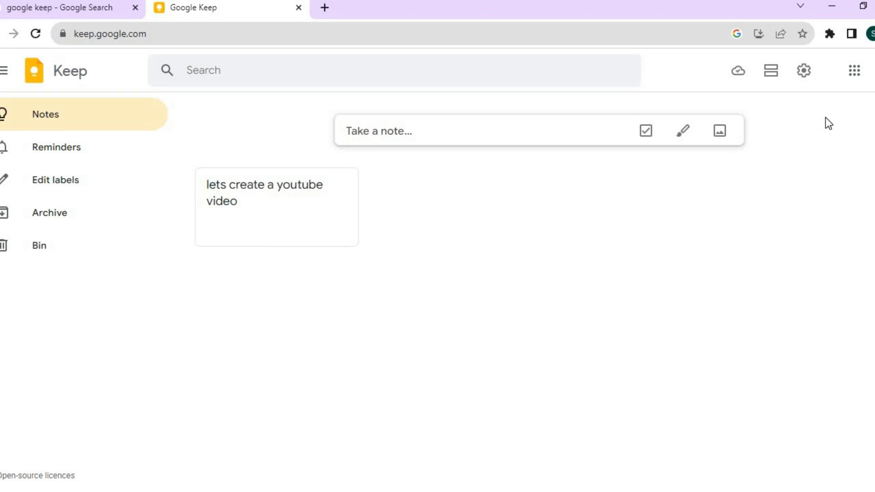
Step: Start a new note with the body text "first note", correcting the spelling of "first"
click(506, 129)
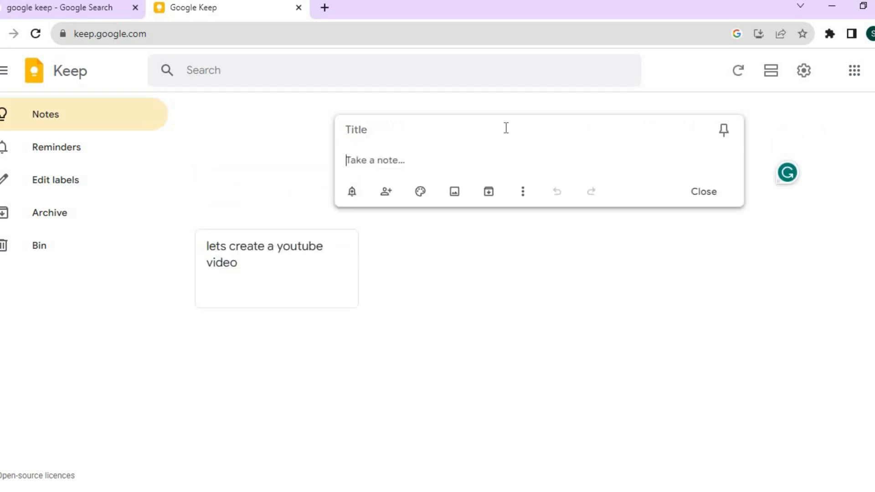
text(firt)
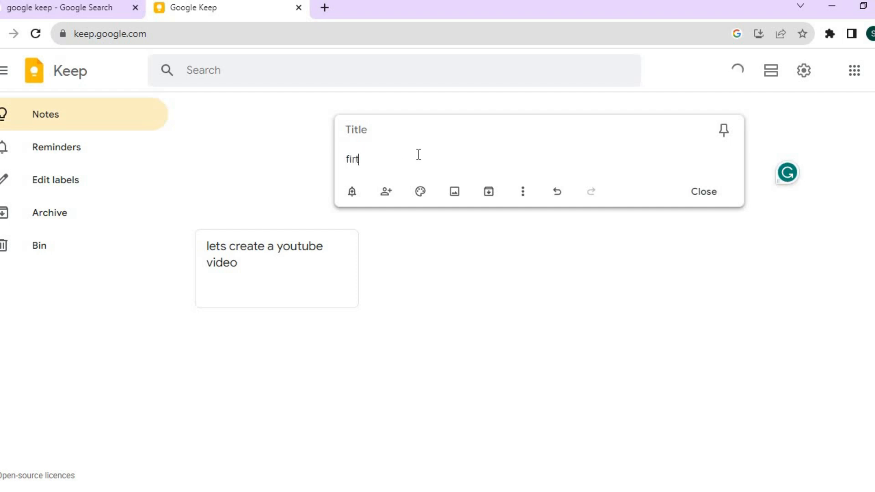
text( note)
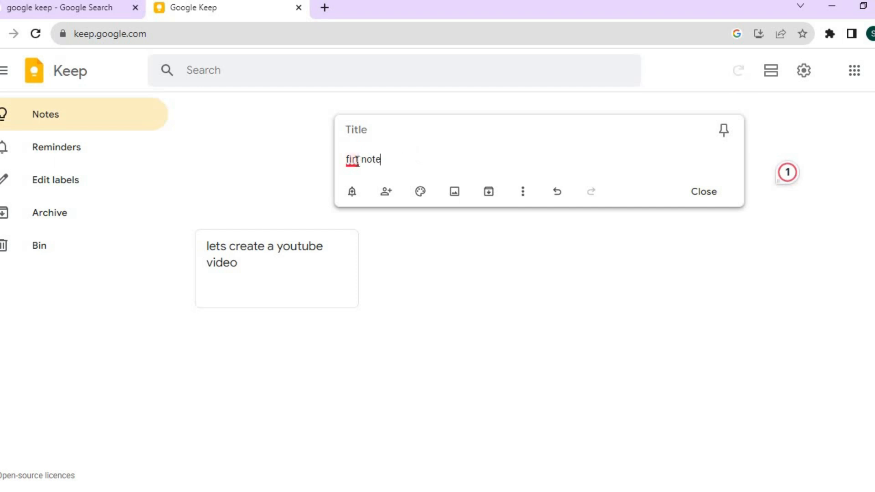
mouse_move(357, 159)
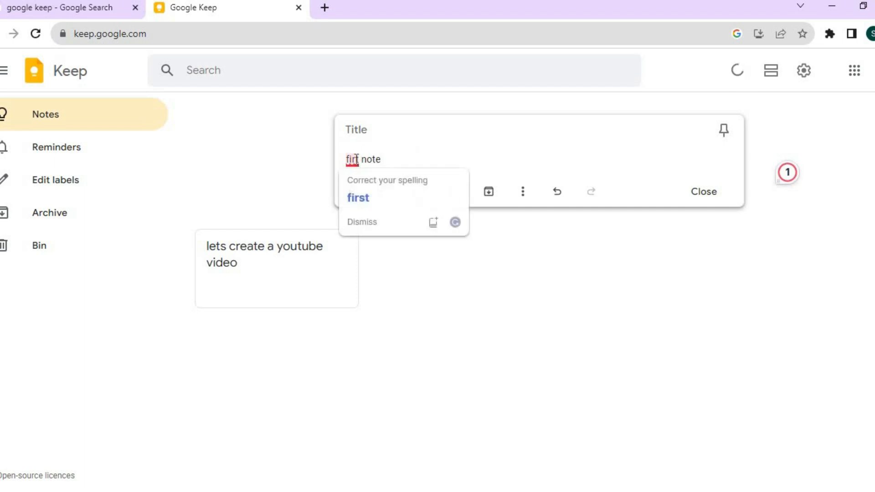
click(366, 197)
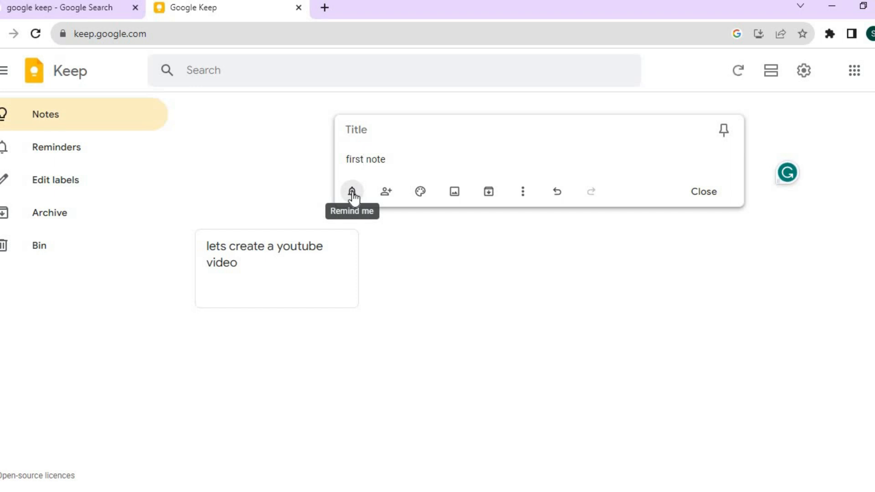
Step: View the reminder choices and collaborator settings of the "first note" note, and cancel without sharing it
click(352, 191)
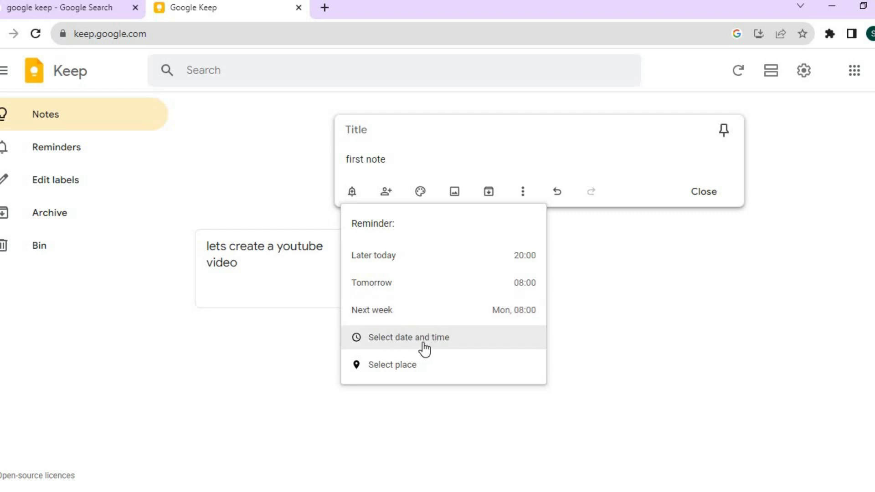
click(385, 191)
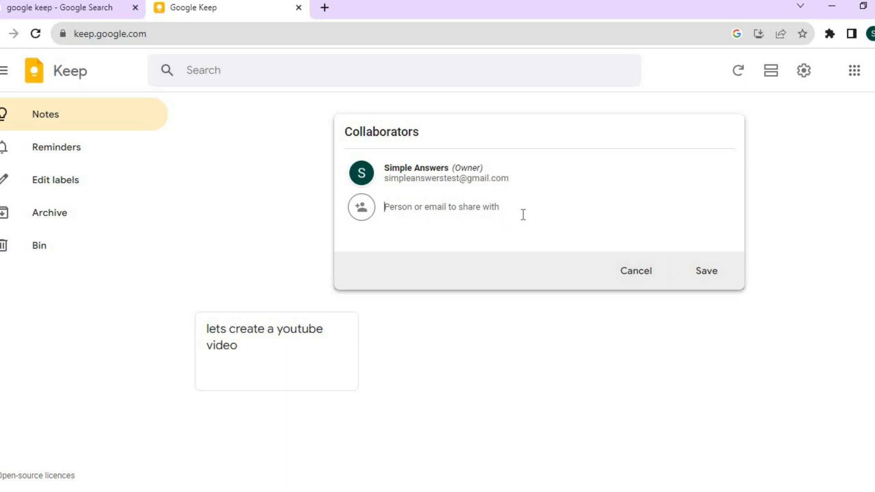
click(633, 276)
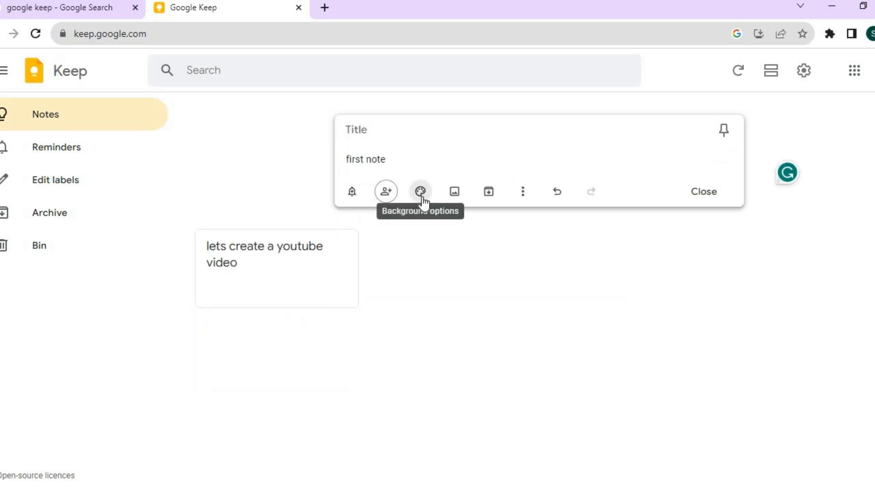
Step: Give the "first note" note a light green colour and the orange rainbow-over-water background picture
click(421, 194)
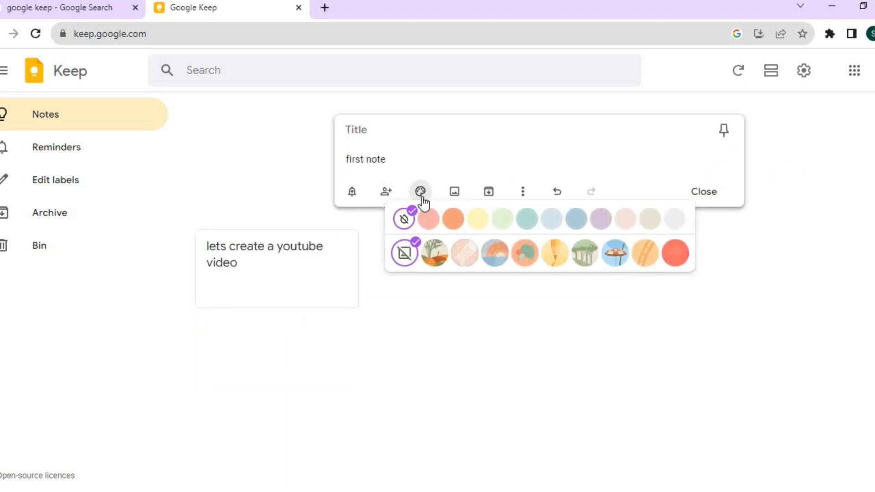
click(477, 222)
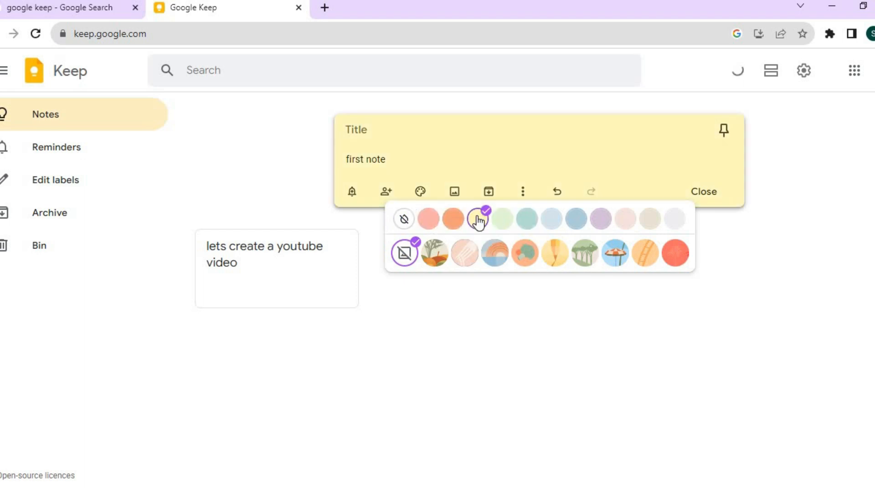
click(502, 228)
click(495, 255)
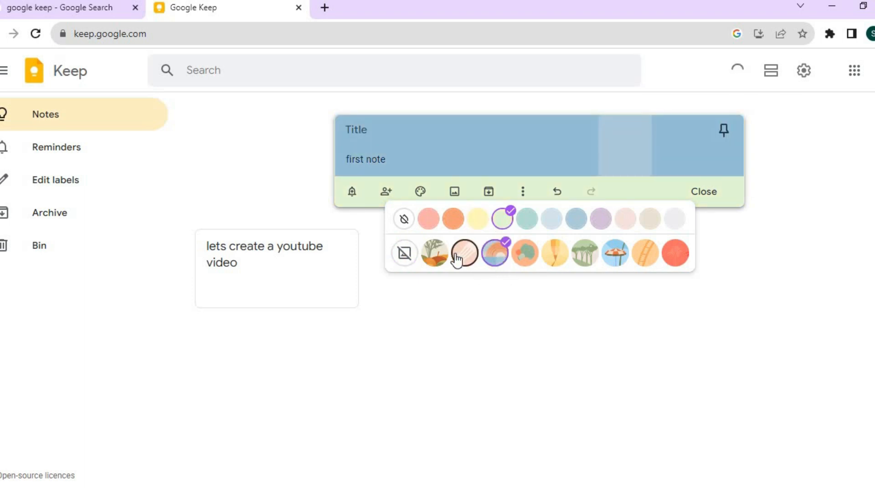
Step: Add the second 175492411-arab-male-tutor image from Downloads to the "first note" note and close the note
click(454, 193)
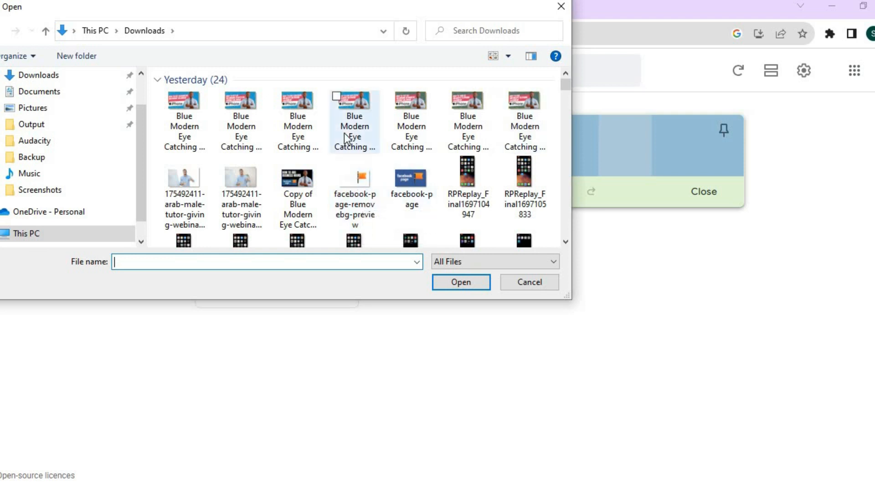
click(256, 187)
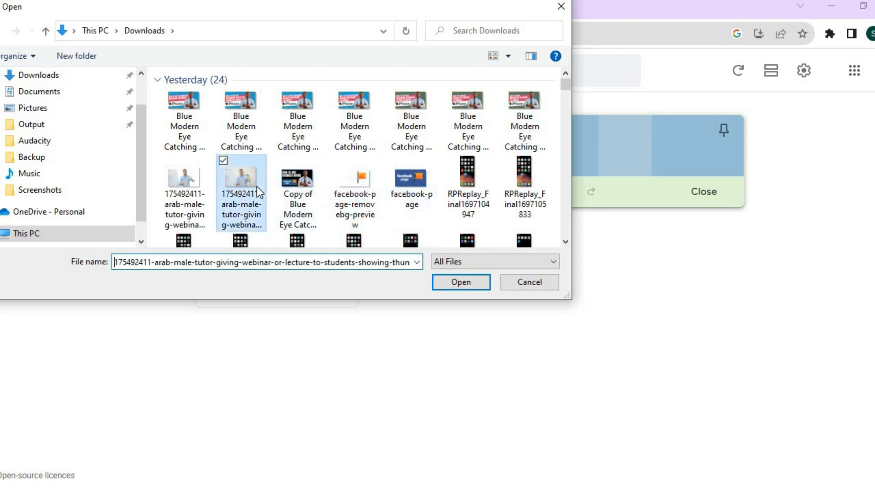
click(463, 282)
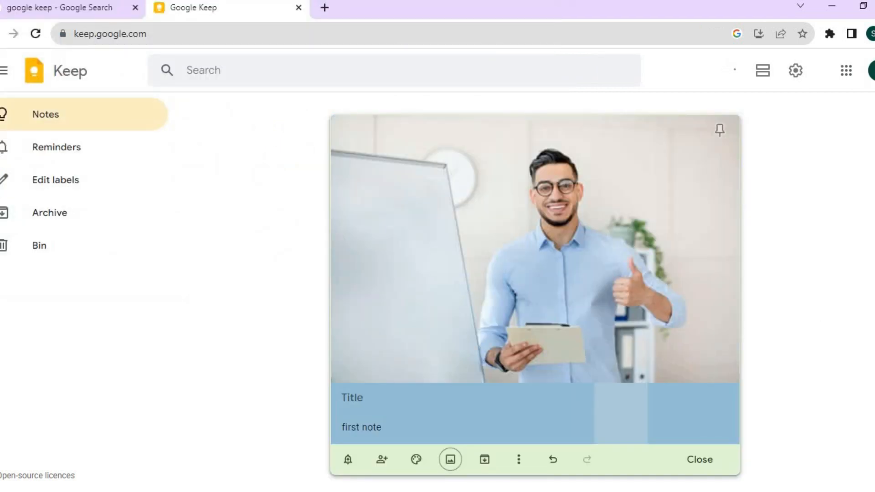
click(866, 319)
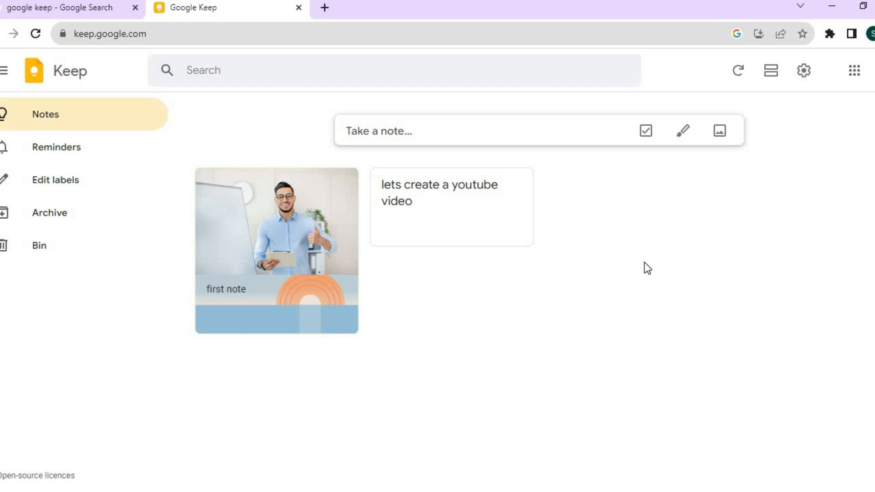
Step: Start another new note with "first write" and "second text" on separate lines
click(536, 134)
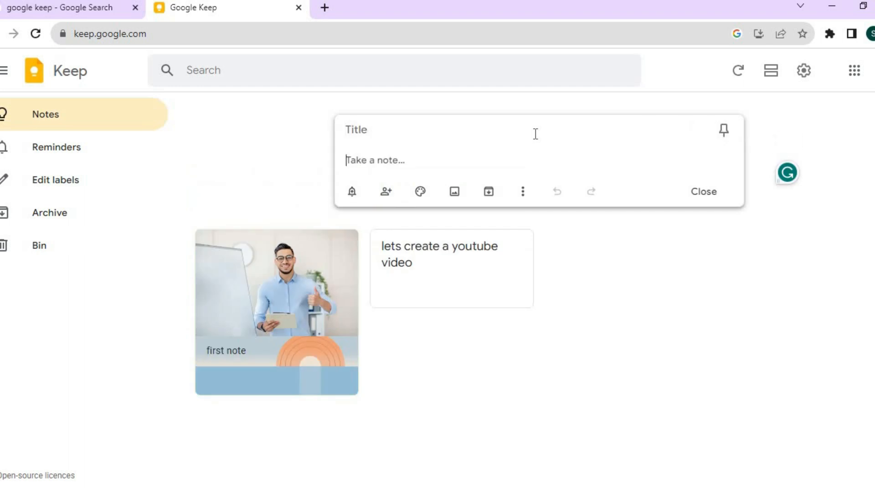
text(first write)
key(Return)
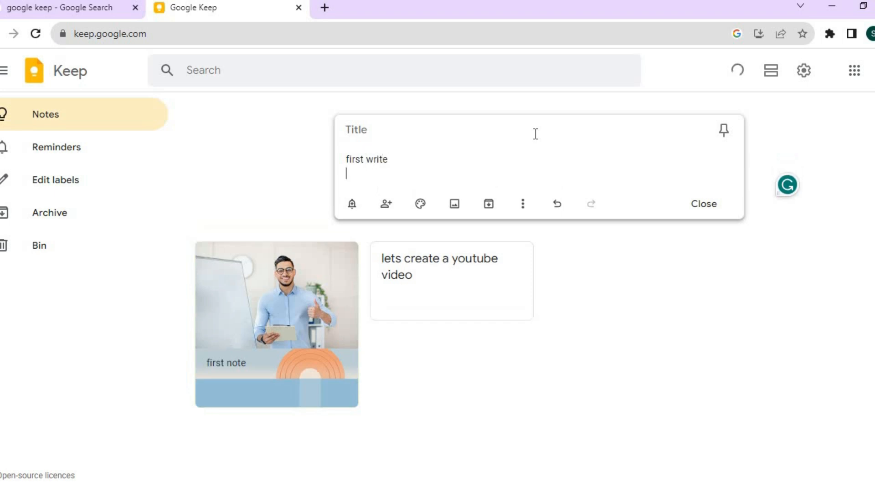
text(sec)
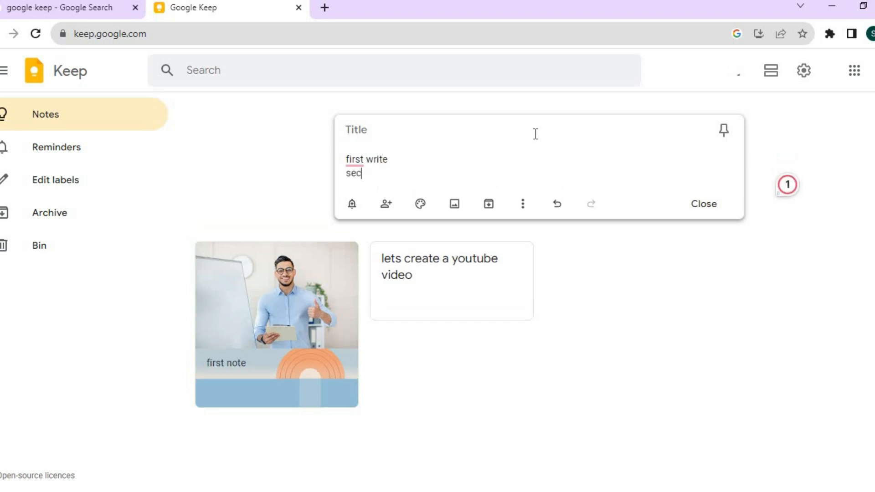
text(ond text)
drag(412, 174, 346, 159)
mouse_move(346, 159)
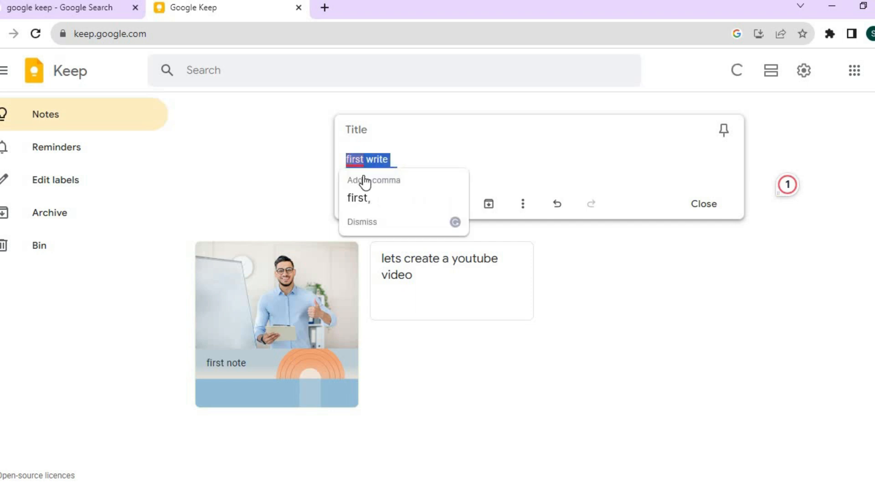
click(358, 199)
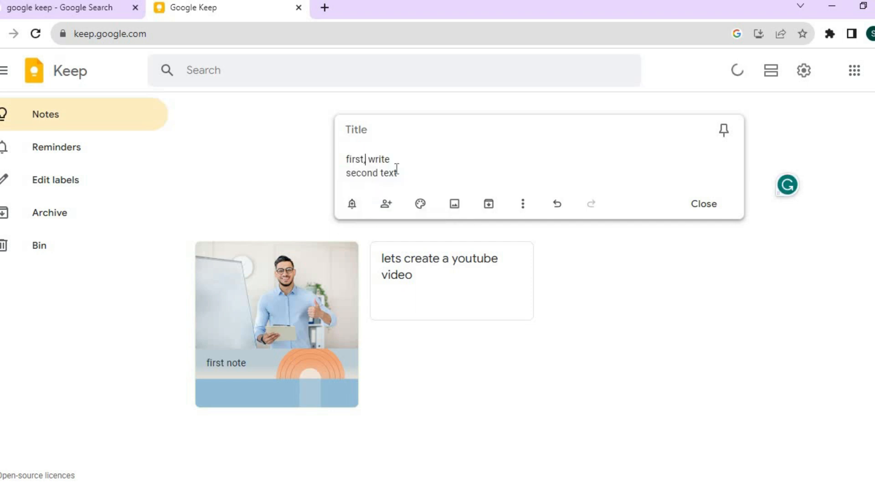
key(BackSpace)
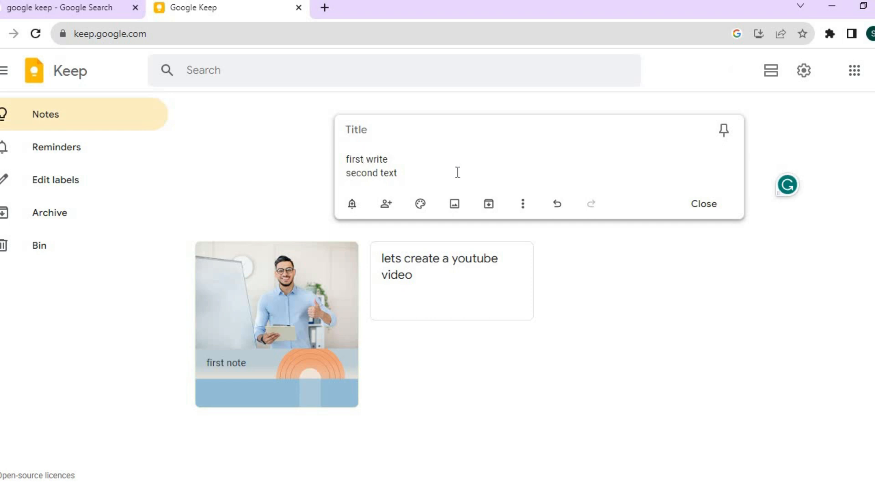
Step: Turn the note's lines into tick boxes, add the list item "something else", and close the note
click(524, 209)
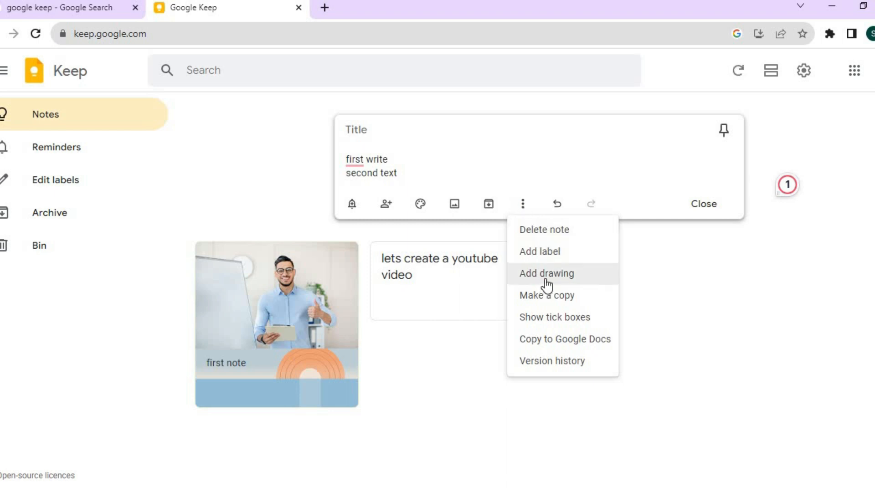
click(567, 319)
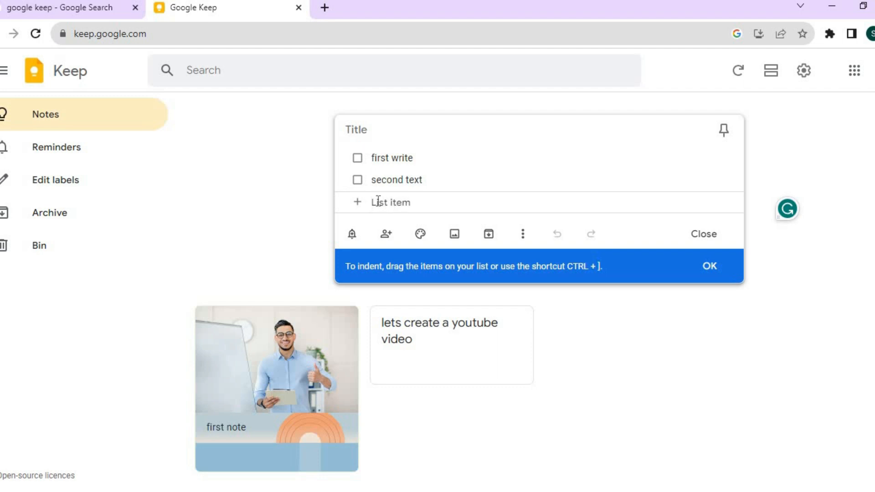
text(som)
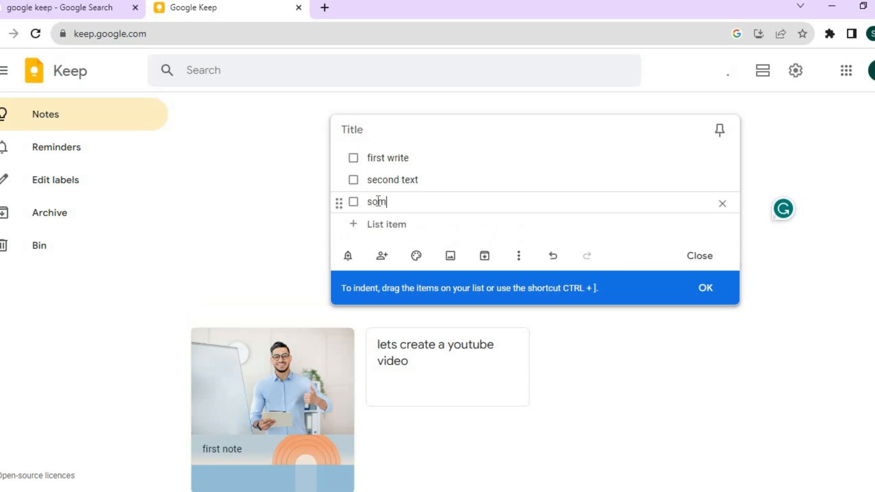
text(ething else)
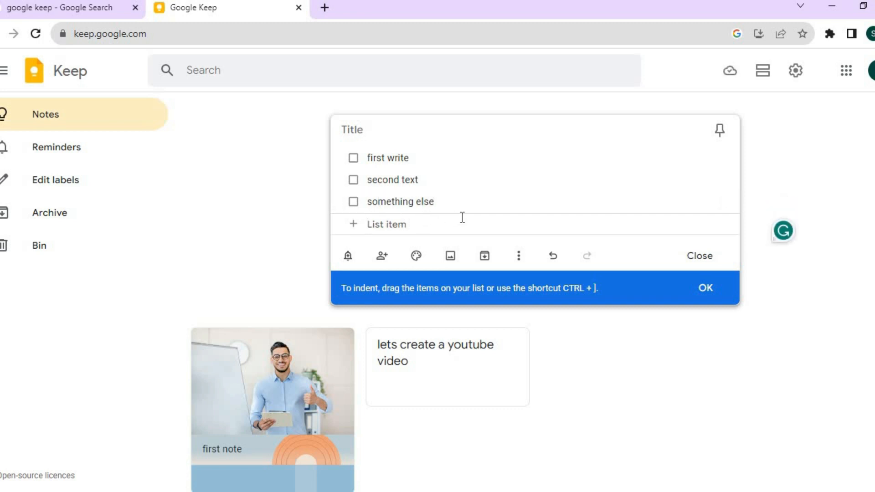
click(712, 291)
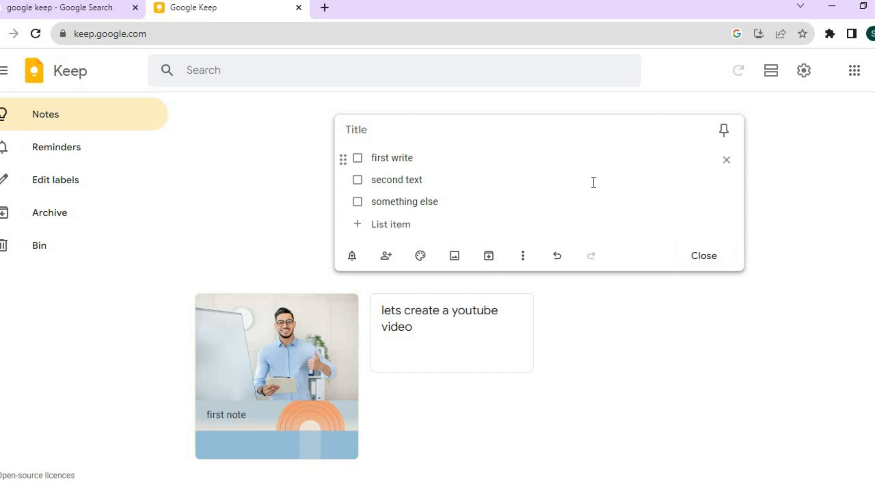
click(704, 256)
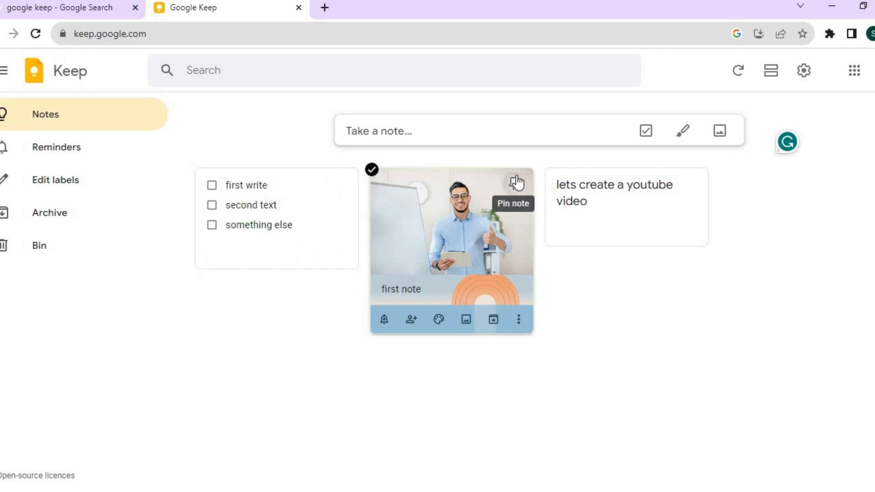
Step: Pin the "first note" note, and unpin it again
click(516, 178)
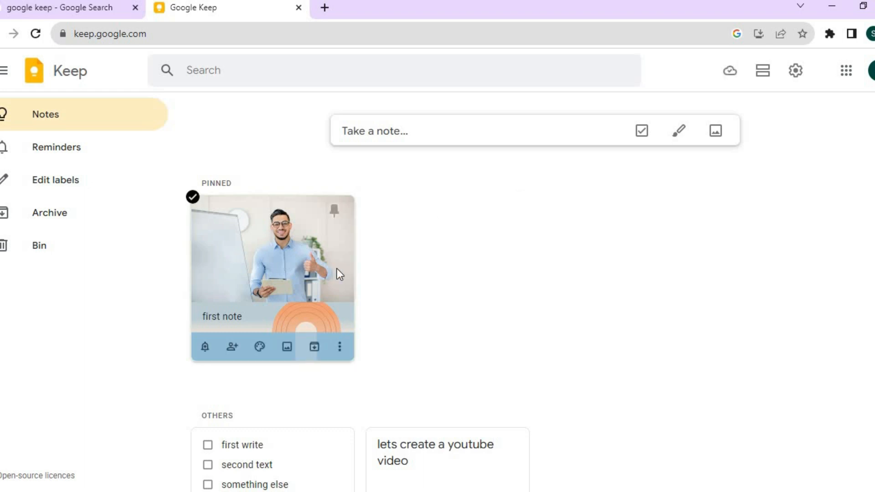
click(334, 212)
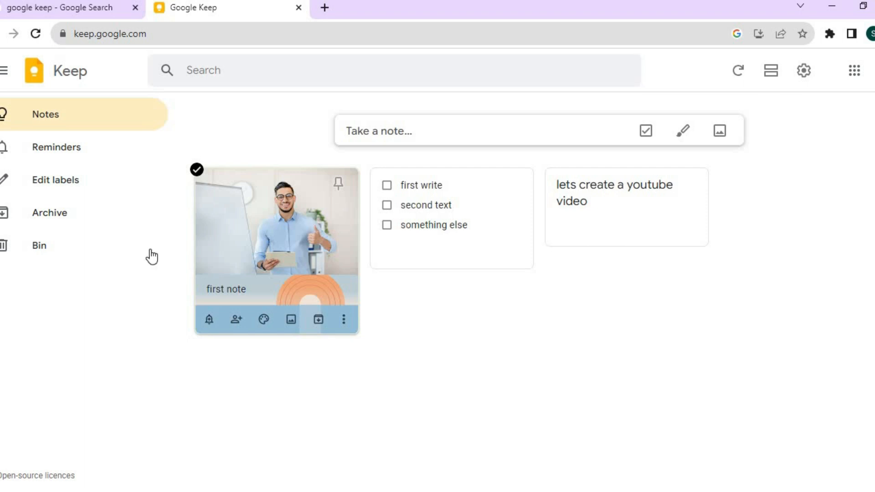
Step: Create two new labels named "youtube" and "to do list", and finish editing labels
click(66, 184)
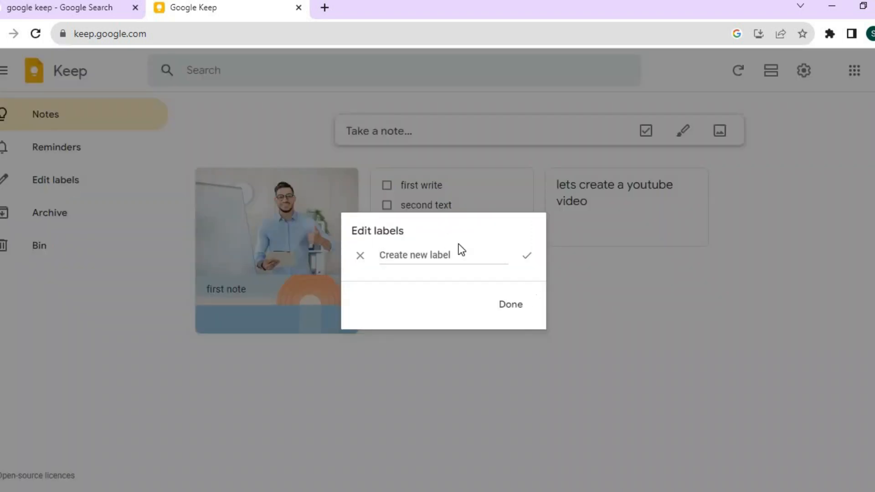
text(youtube)
key(Return)
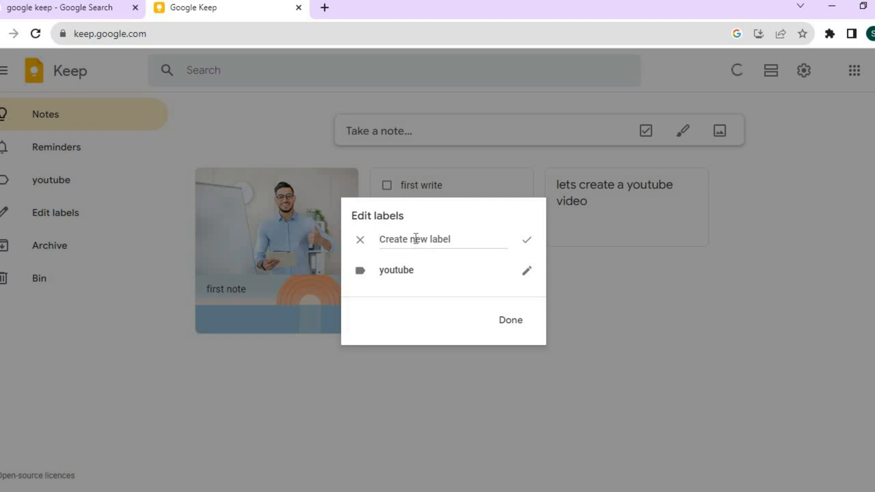
text(to do list)
key(Return)
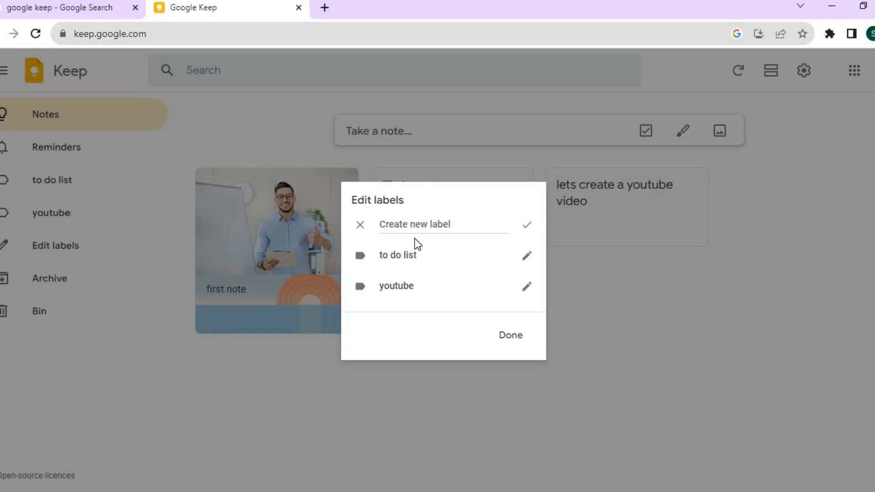
click(508, 336)
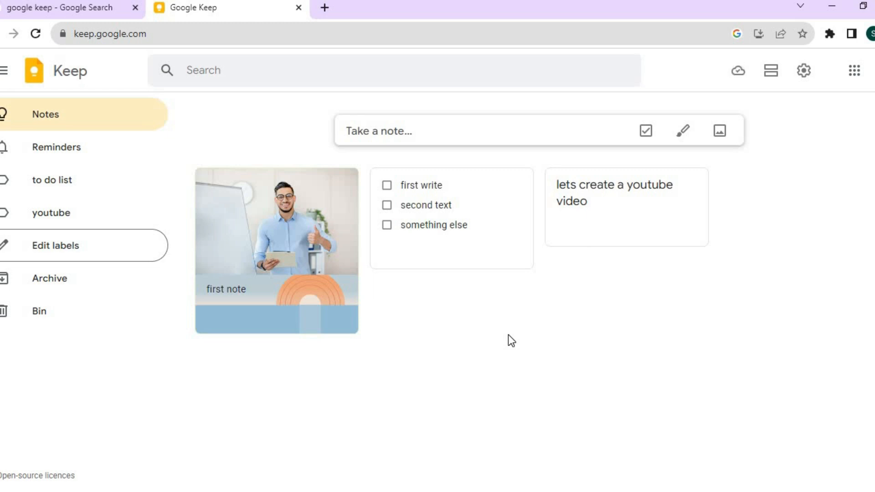
Step: Assign the "to do list" label to the tick-box note that starts with "first write"
mouse_move(506, 182)
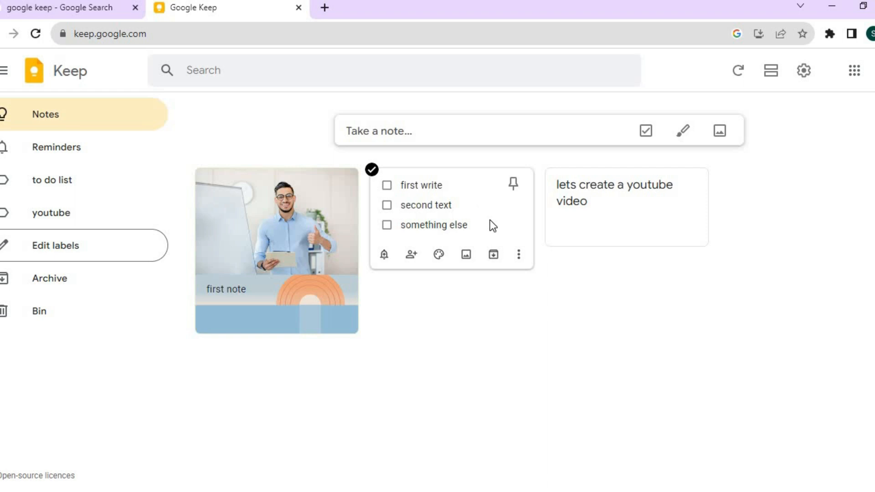
click(519, 255)
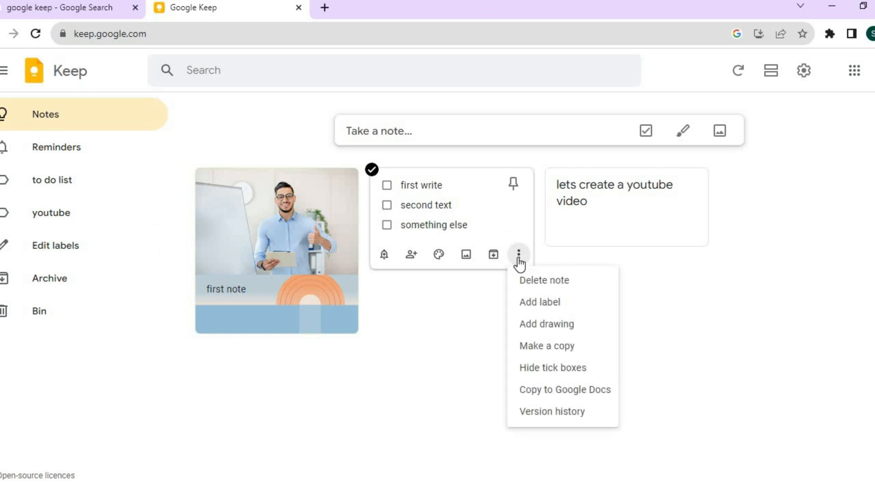
click(549, 301)
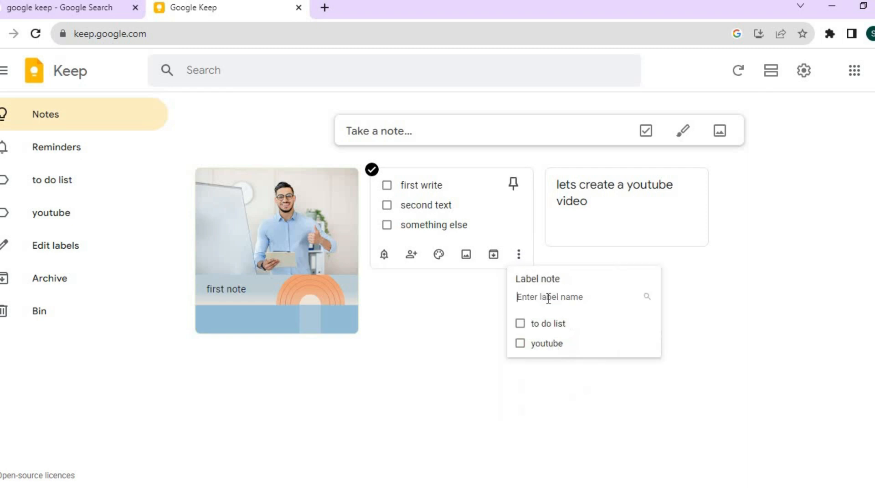
click(522, 325)
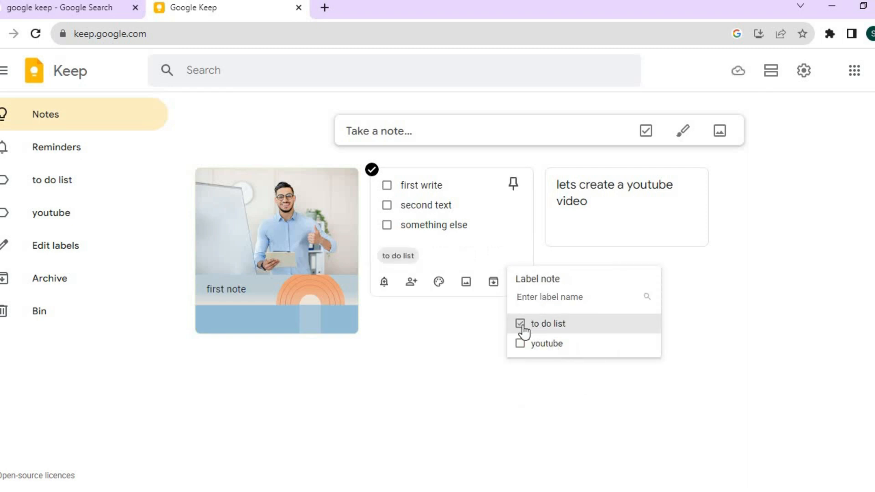
click(483, 347)
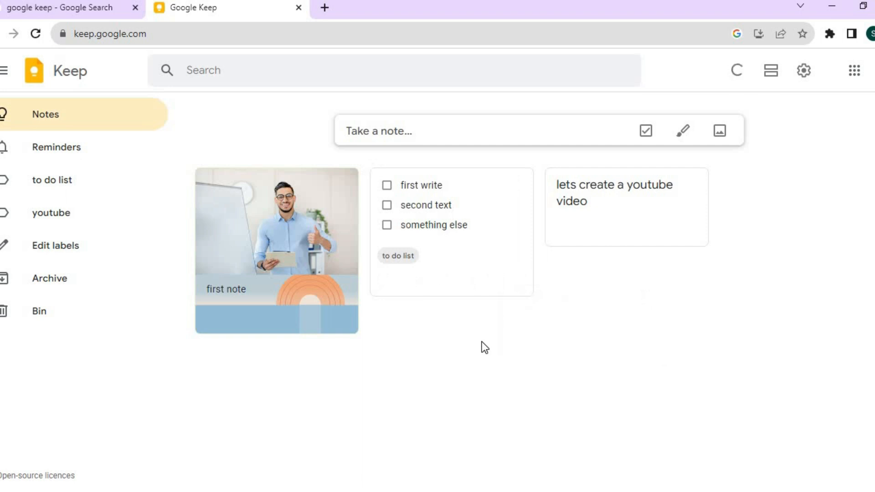
Step: Assign the "youtube" label to the "first note" note
mouse_move(290, 258)
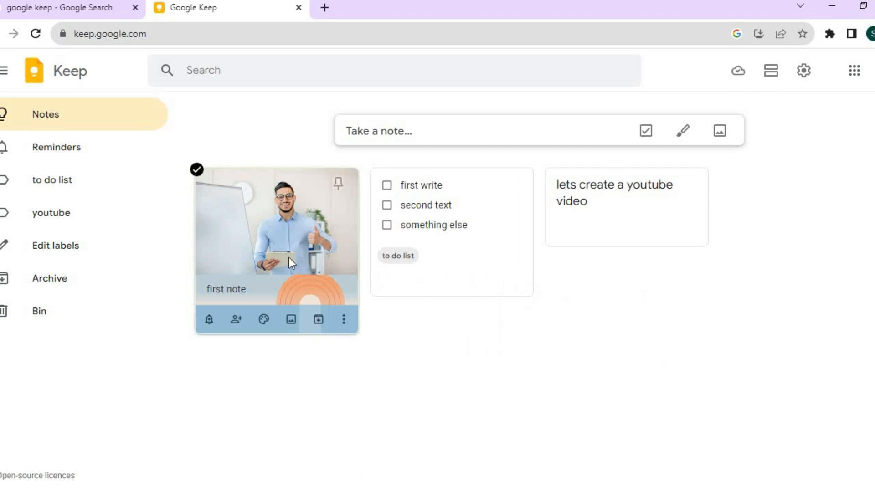
click(344, 320)
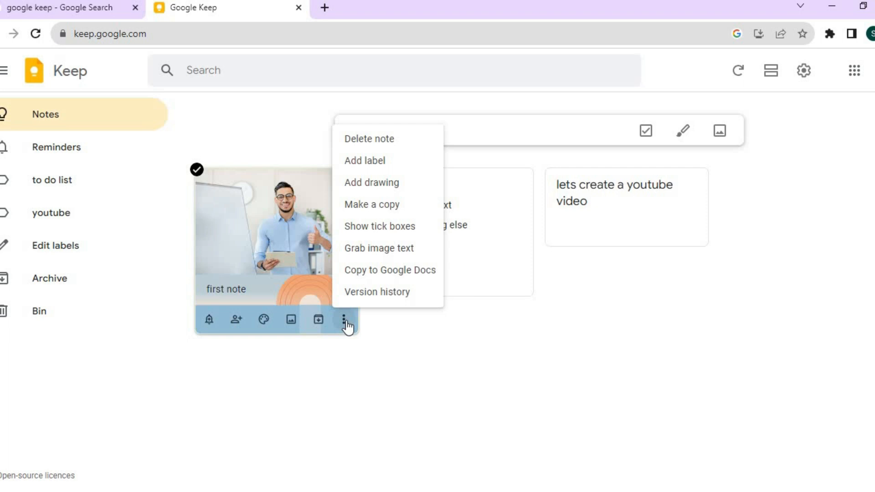
click(360, 161)
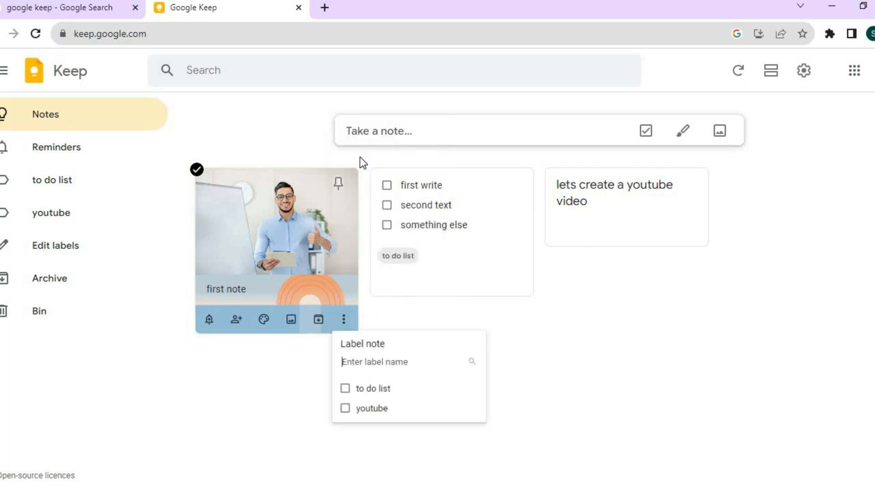
click(401, 410)
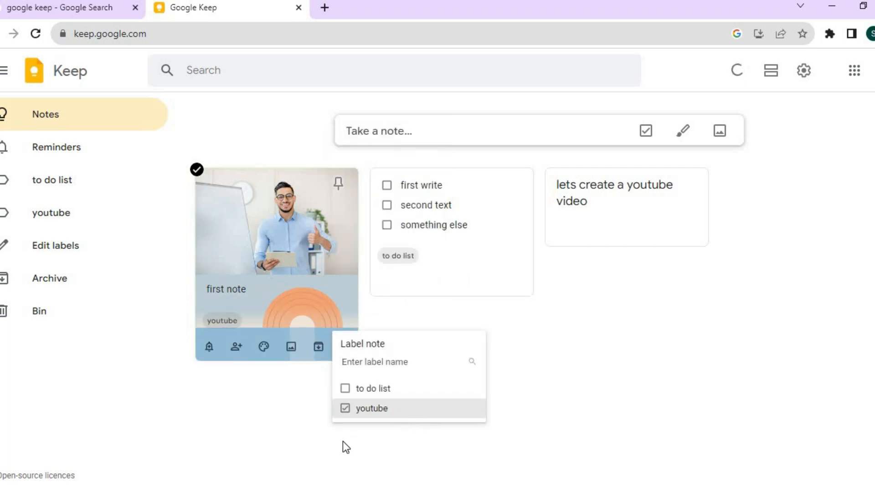
click(316, 450)
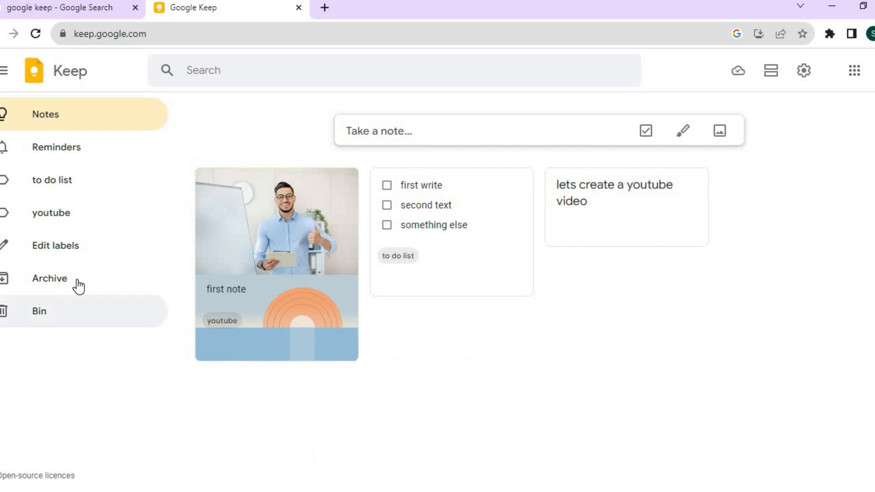
Step: Examine the label editor, the notes under the "to do list" and "youtube" labels, the Reminders and the Archive
click(79, 250)
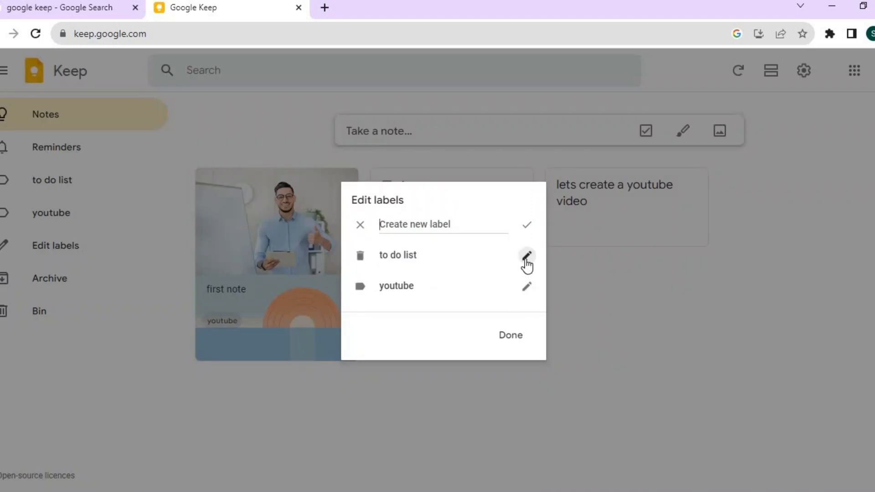
click(516, 344)
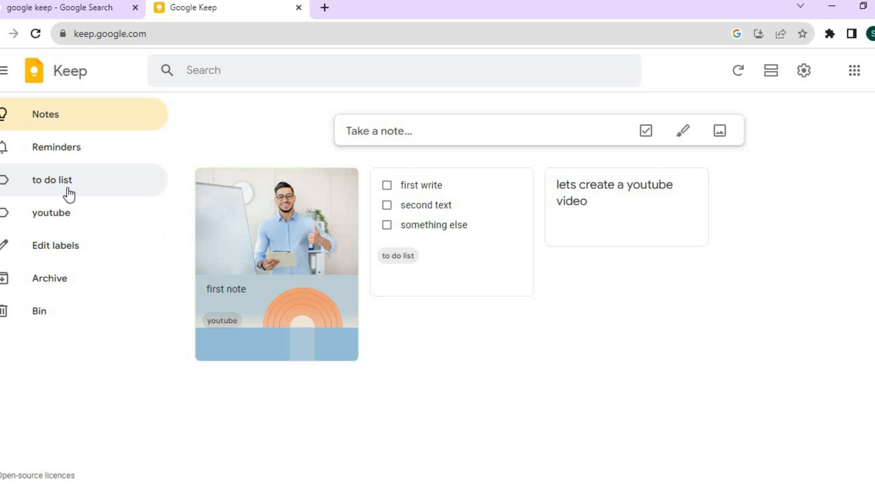
click(69, 195)
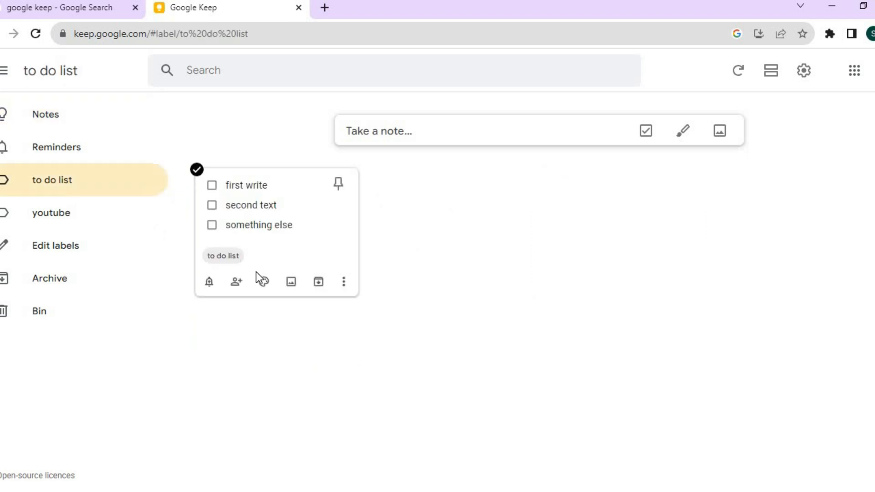
click(64, 216)
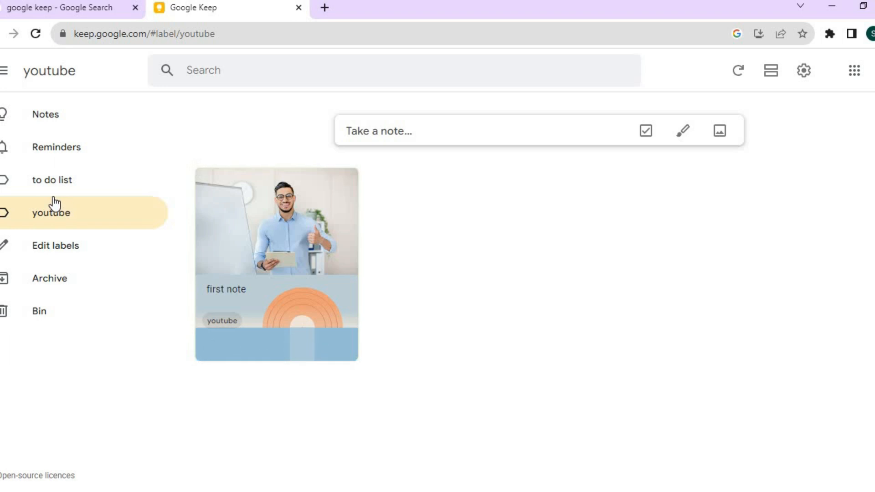
click(60, 146)
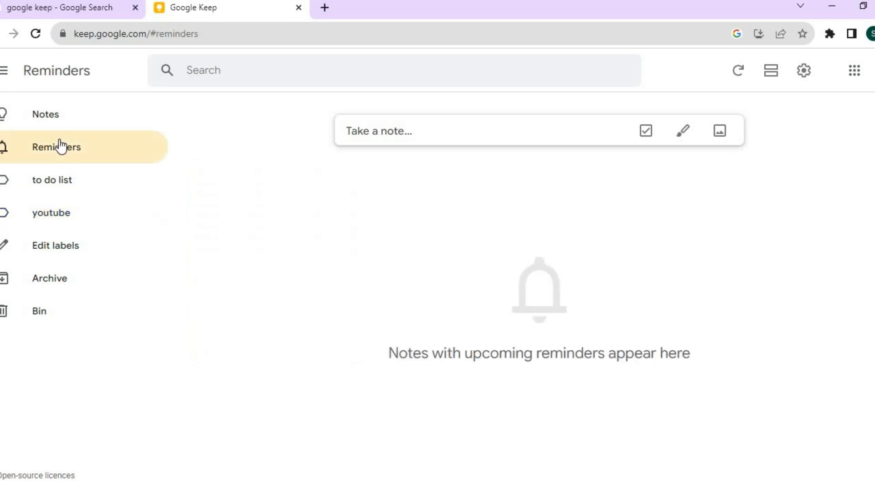
click(65, 283)
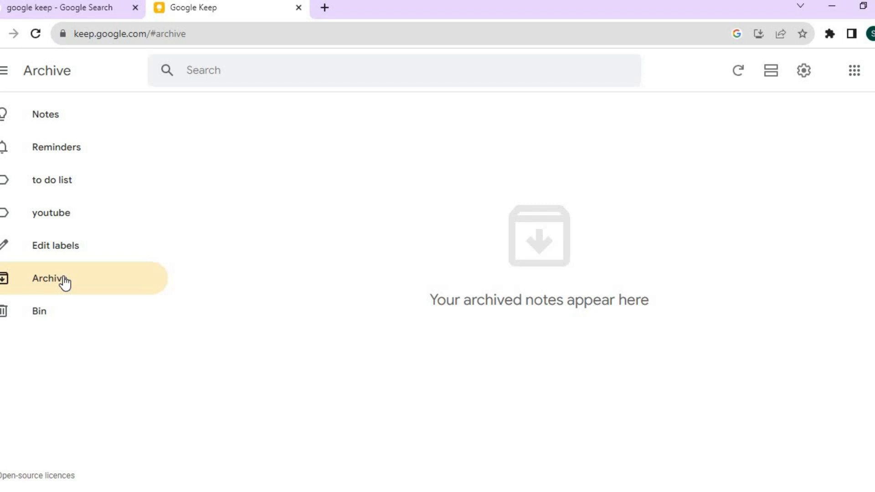
Step: Archive the "first note" note from the "youtube" label view and dismiss the notification
click(64, 212)
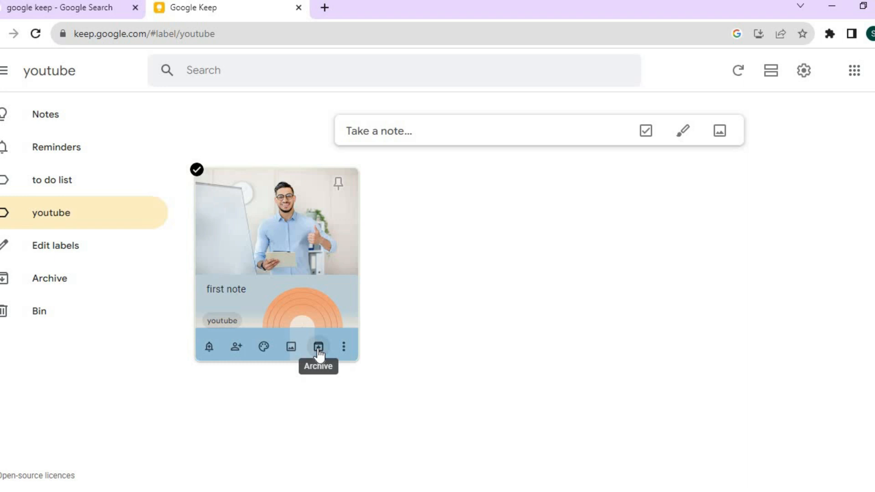
click(319, 349)
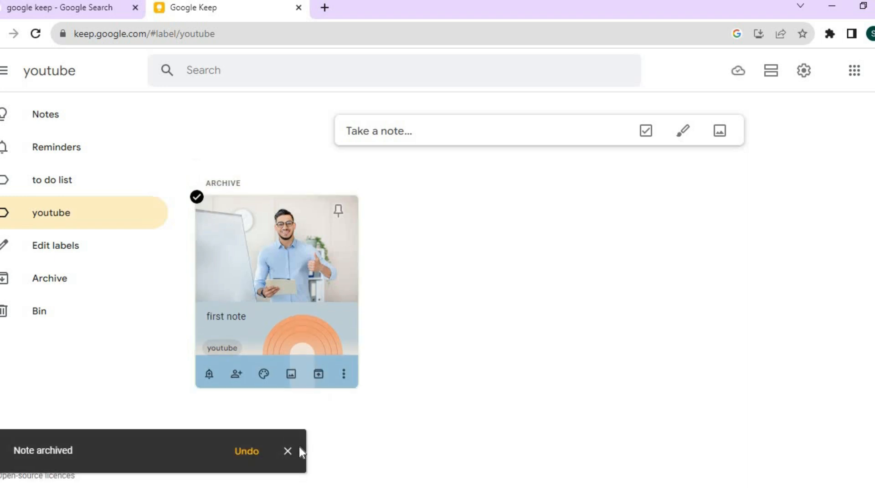
click(288, 452)
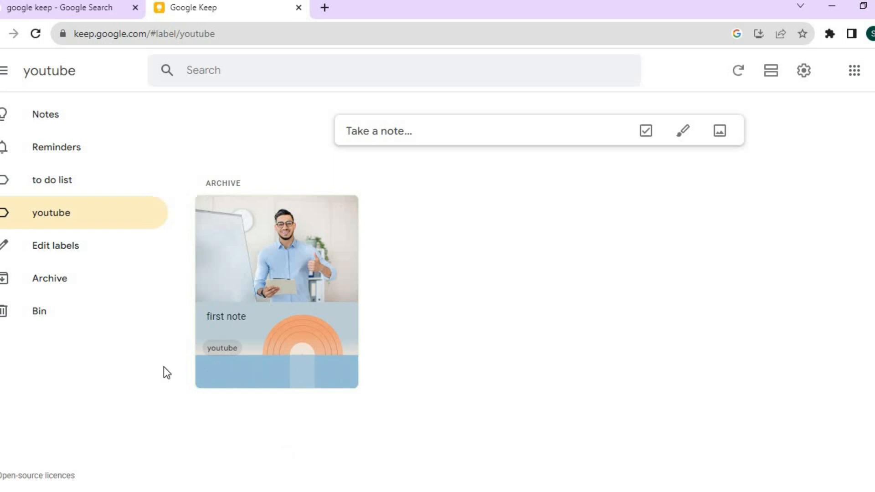
Step: Unarchive the "first note" note from the Archive and return to the notes labelled "youtube"
click(57, 288)
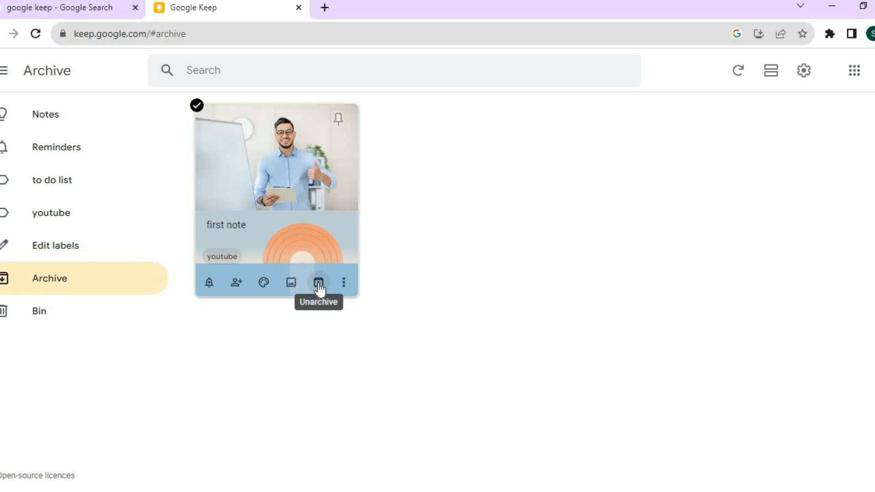
click(319, 283)
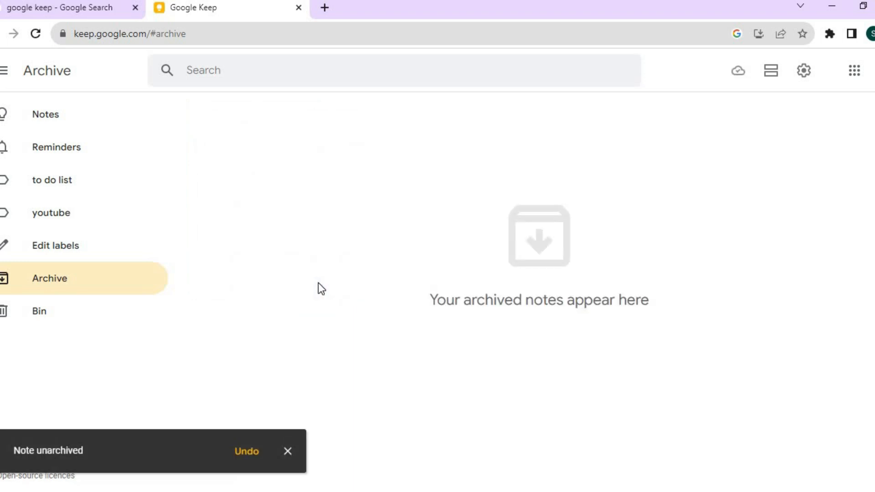
click(54, 190)
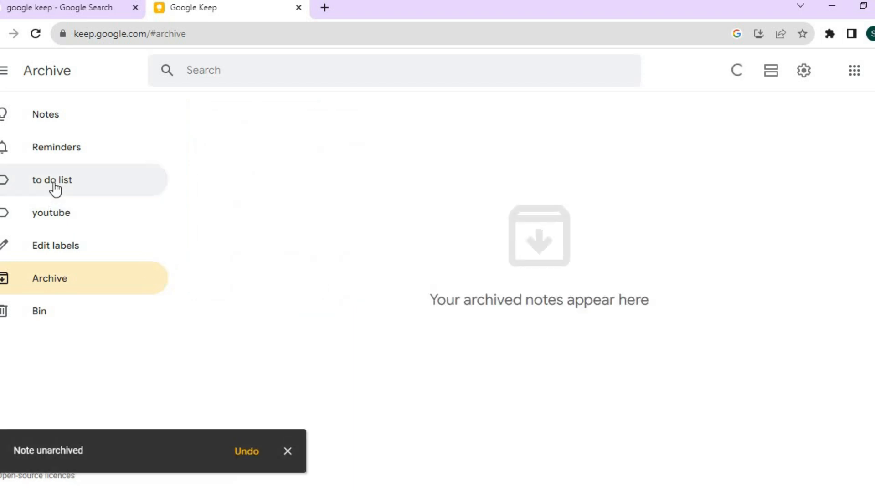
click(64, 213)
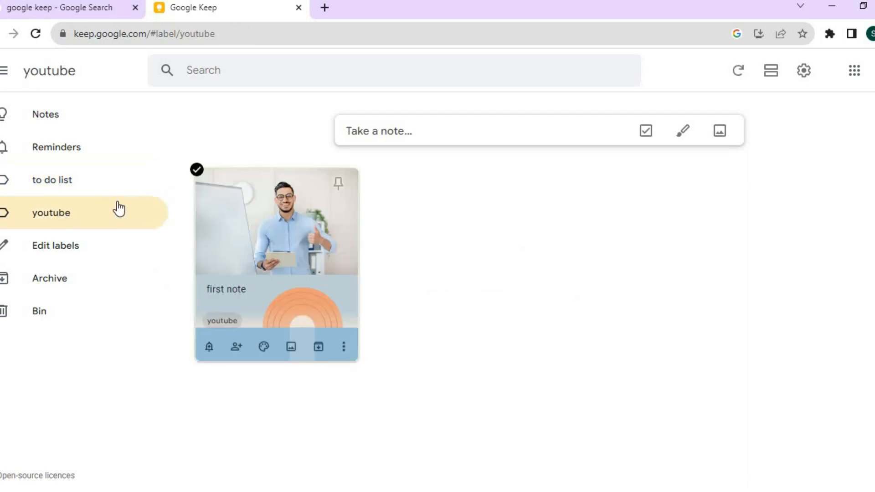
Step: Start a new drawing note from the Reminders view and draw a tick-shaped pen stroke on the canvas
click(90, 152)
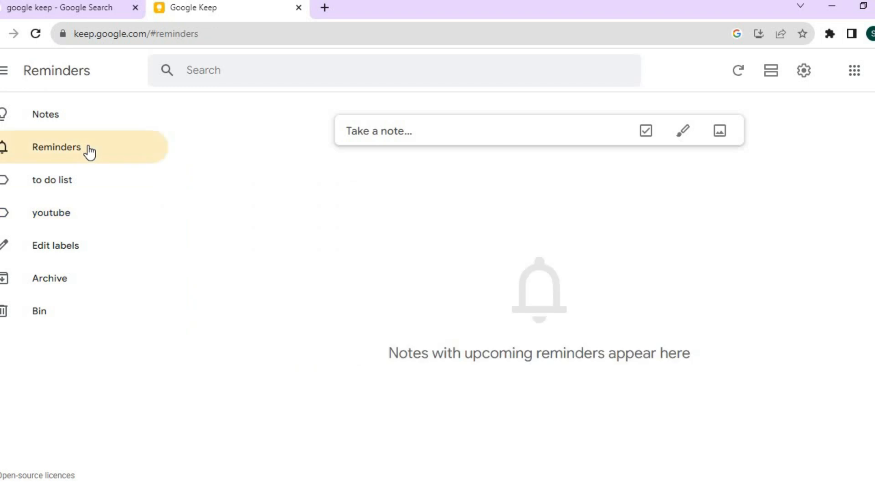
click(685, 134)
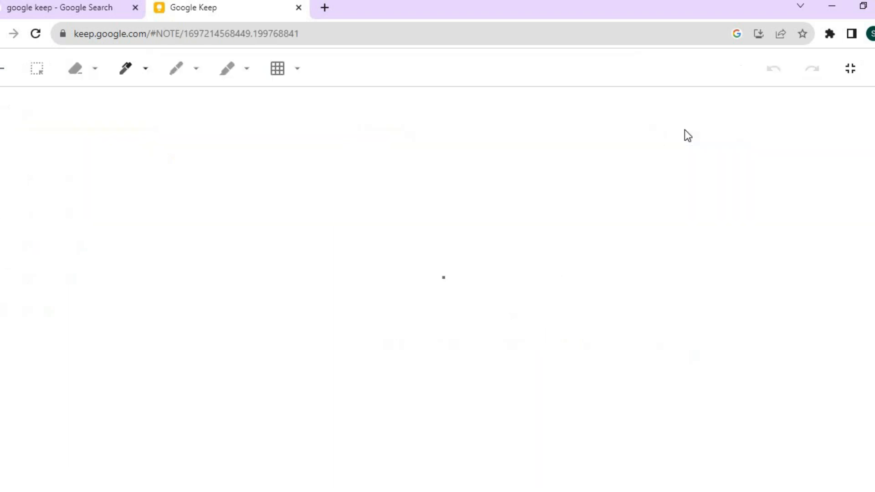
mouse_move(331, 170)
mouse_down()
mouse_move(407, 201)
mouse_move(461, 198)
mouse_up()
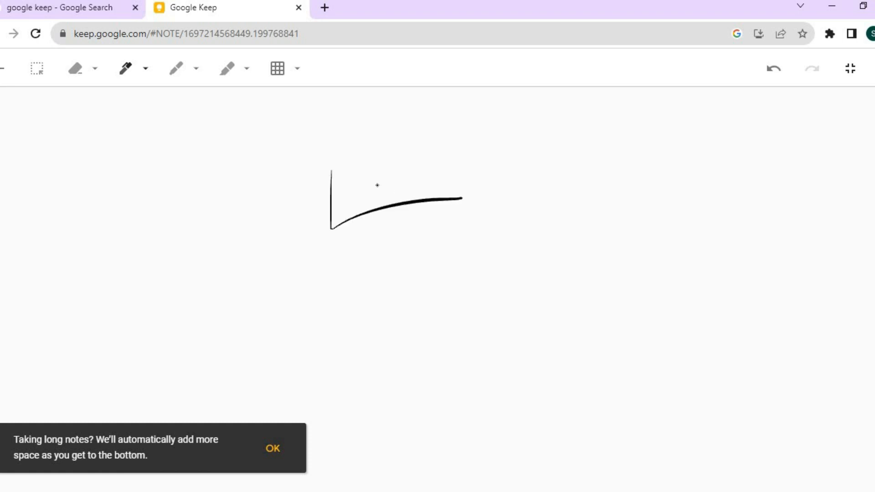
Step: View the drawing's grid options without choosing one, dismiss the long-notes tip, and close the drawing and its note
click(80, 72)
click(286, 78)
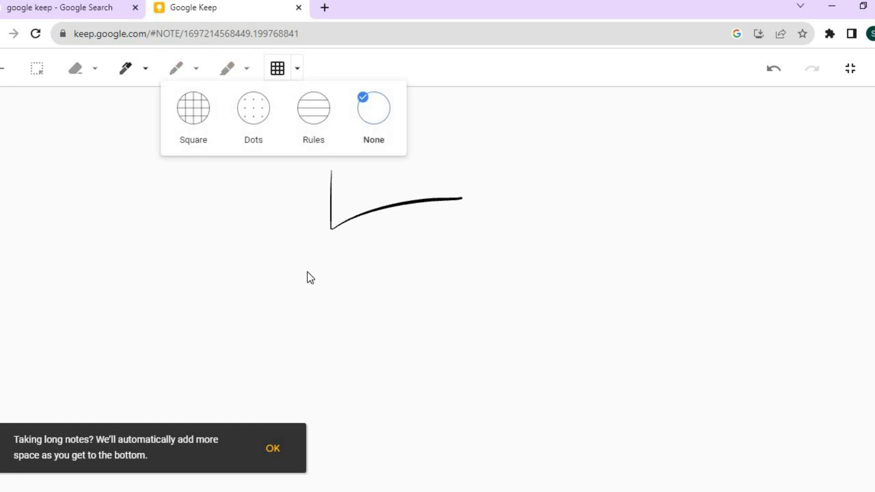
click(269, 470)
click(272, 451)
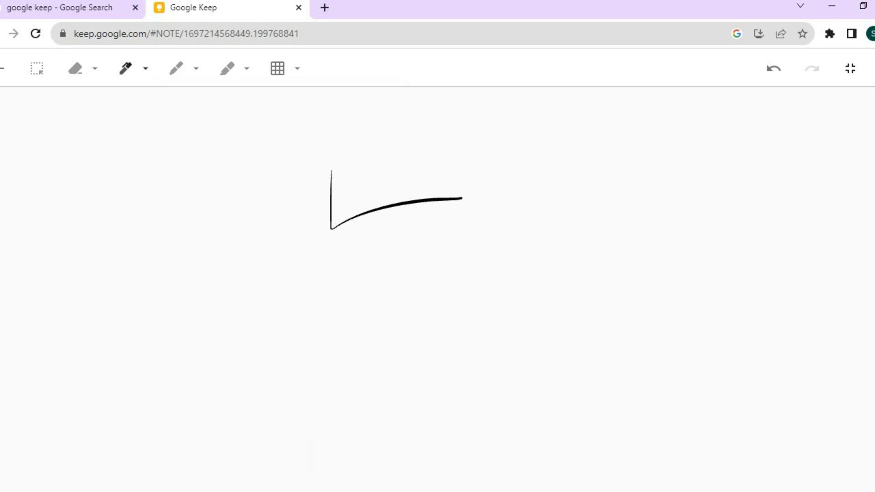
click(2, 68)
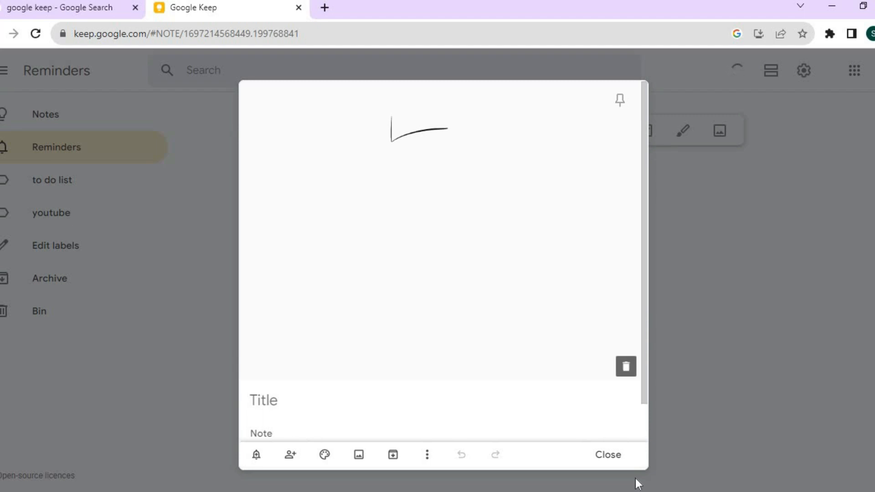
click(607, 454)
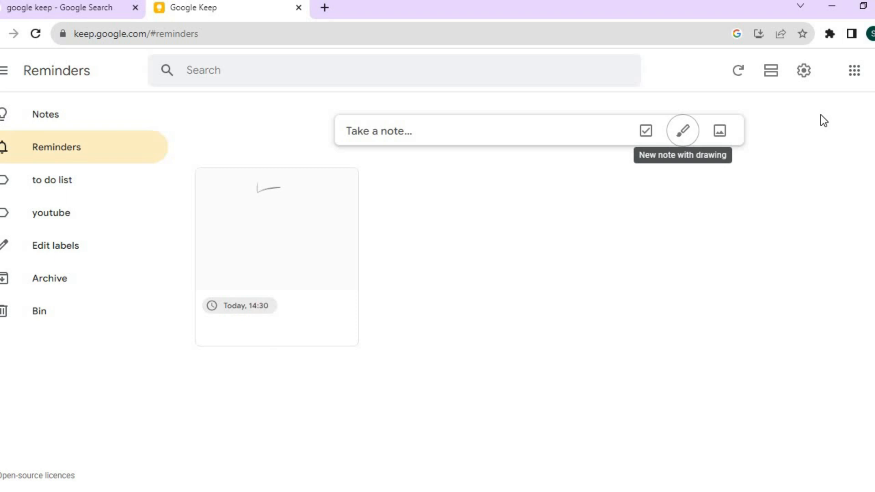
Step: Open the overview of other Google apps
click(853, 73)
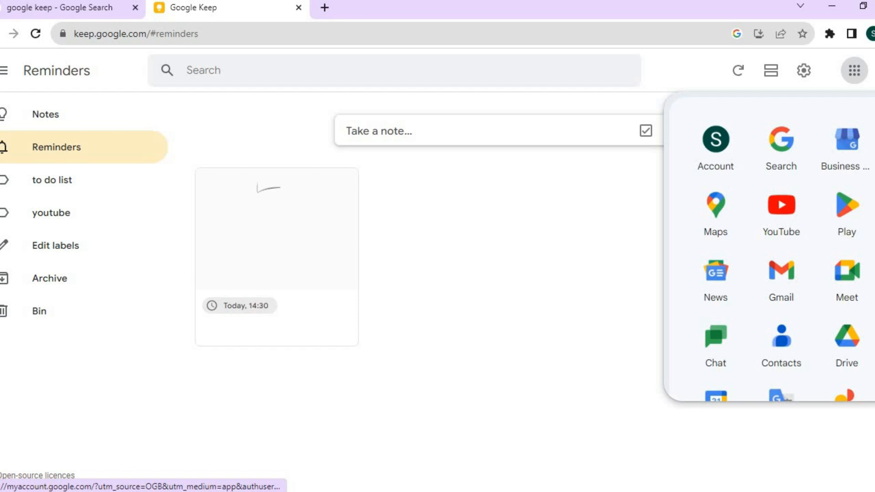
Step: Look through the full overview of other Google apps and close it without opening any
scroll(770, 246, down, 10)
scroll(770, 246, up, 10)
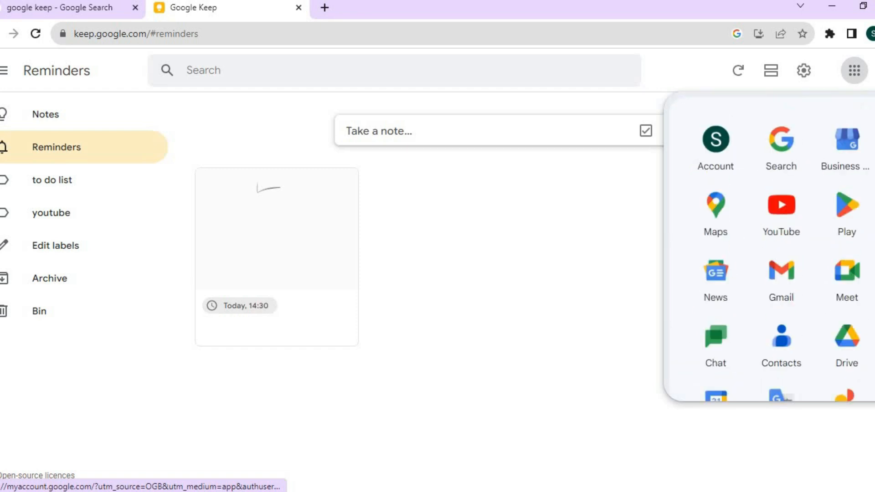
click(628, 262)
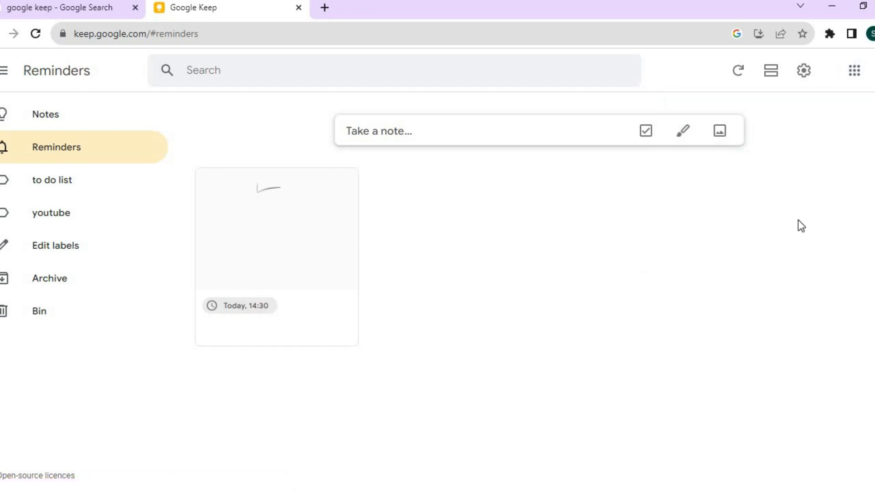
Step: Preview the reminders and the main Notes page in list view, and restore the grid view
click(771, 73)
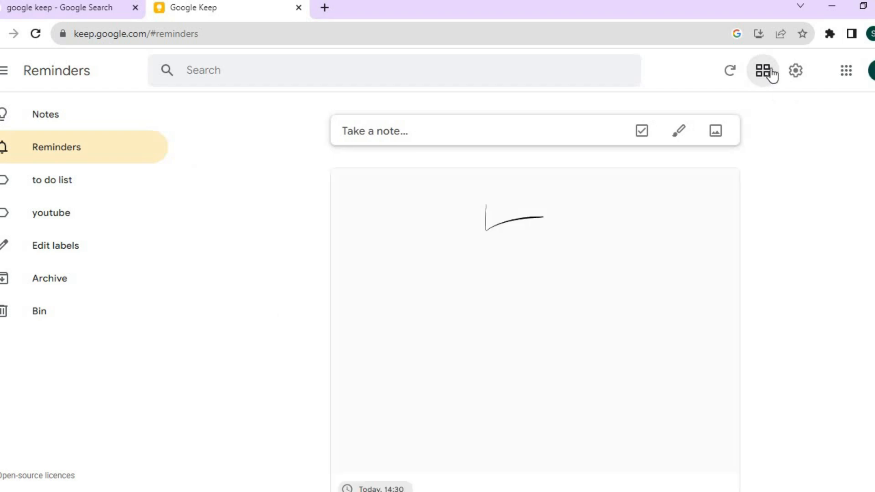
scroll(293, 163, down, 2)
scroll(292, 163, up, 2)
click(96, 118)
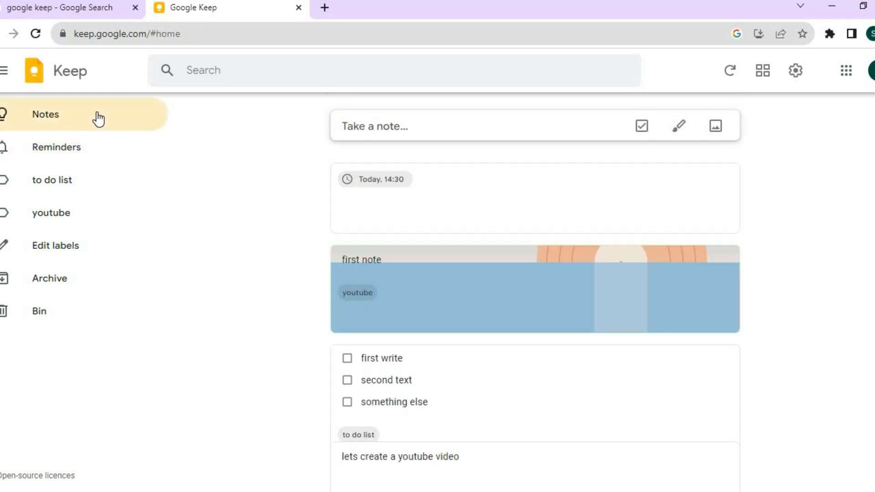
scroll(551, 183, down, 12)
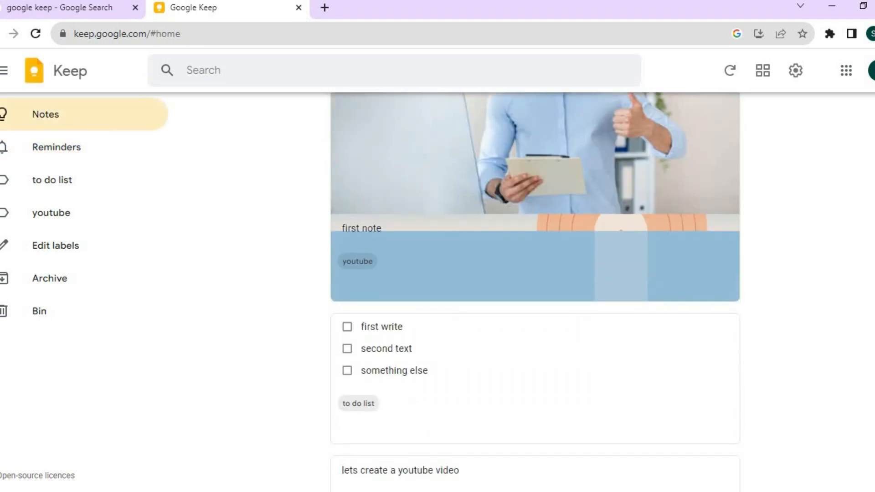
scroll(788, 139, up, 8)
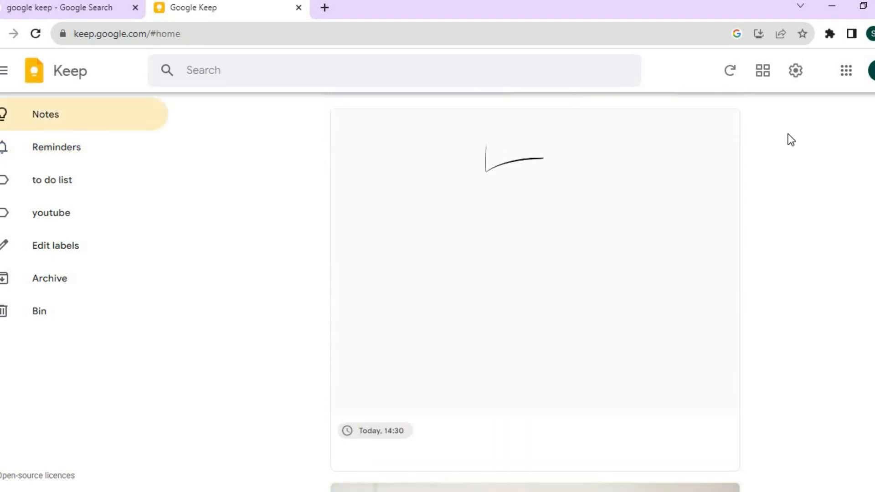
click(763, 70)
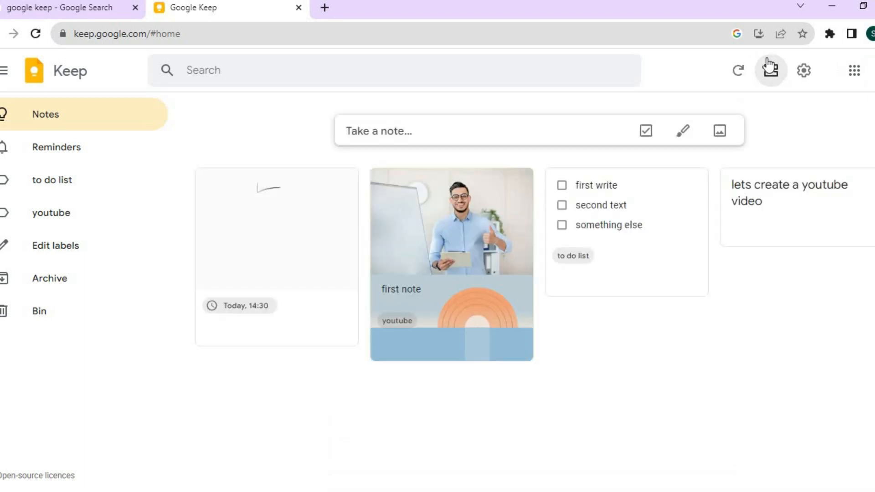
Step: Enable the dark theme, and review the note, reminder and sharing settings without changing any
click(804, 71)
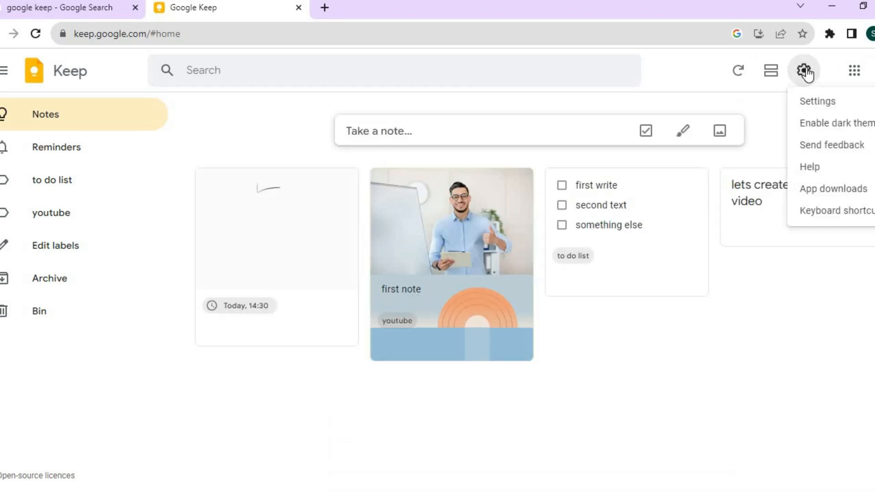
click(824, 123)
click(807, 78)
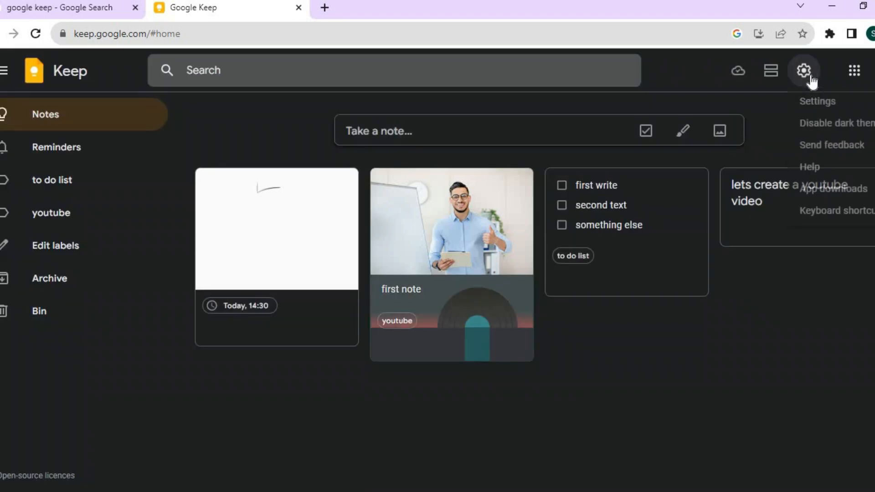
click(815, 105)
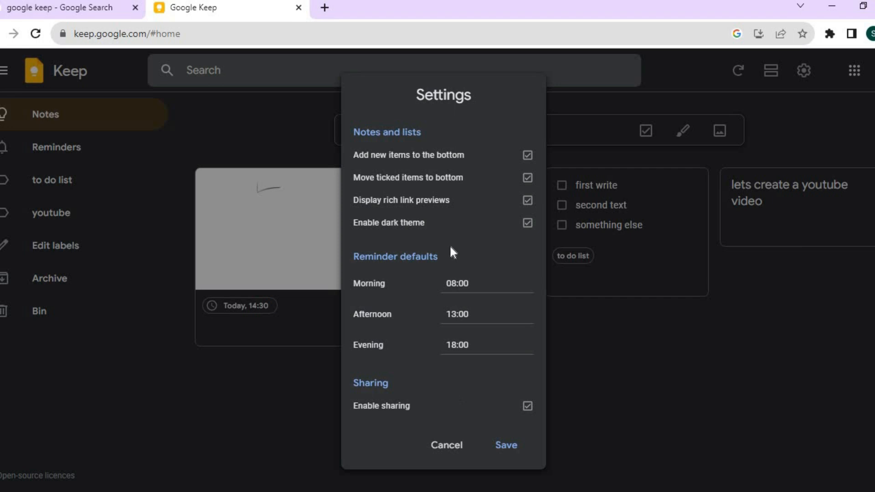
click(437, 449)
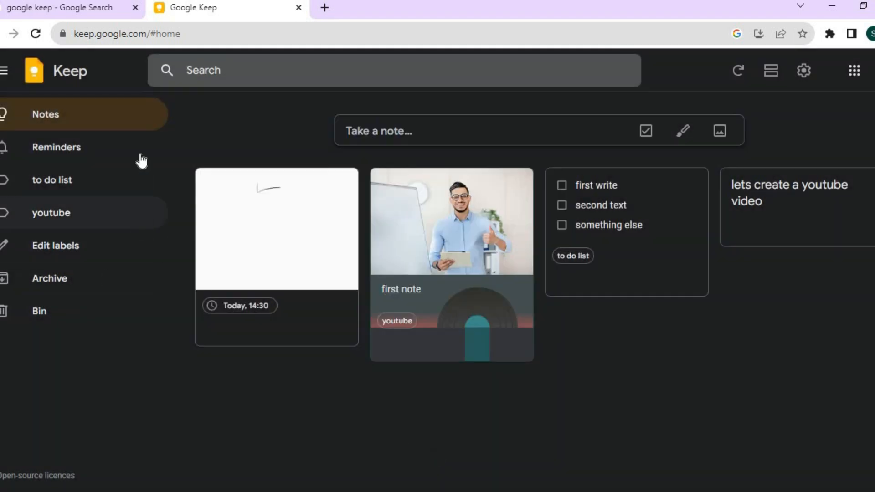
Step: Collapse the main menu to its icons and go to the Keep home page
click(7, 70)
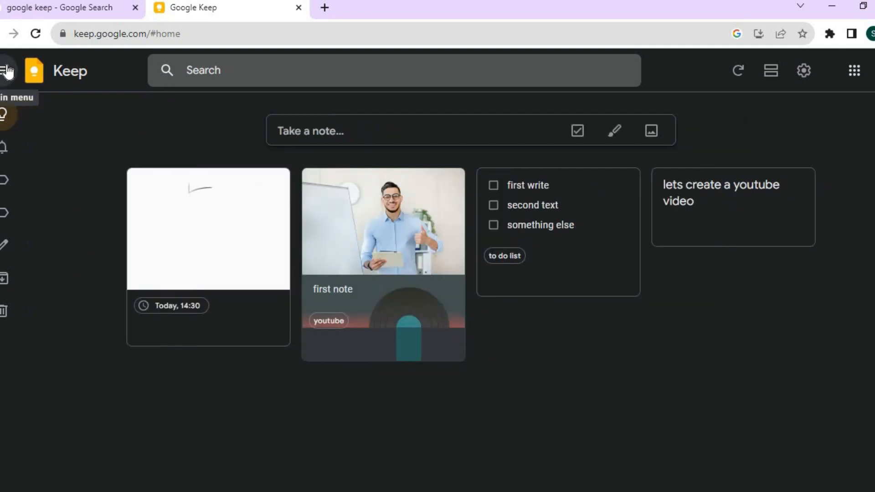
click(56, 80)
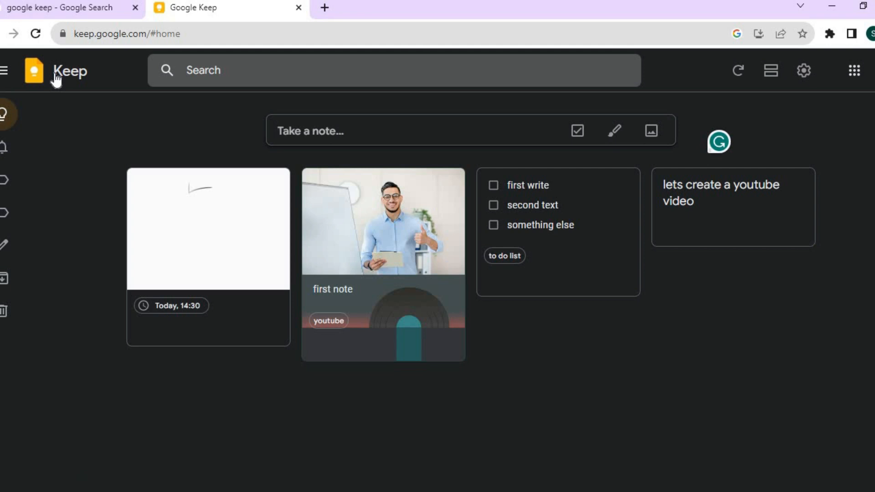
Step: Switch from the light to the dark theme and open the Keep settings
click(804, 70)
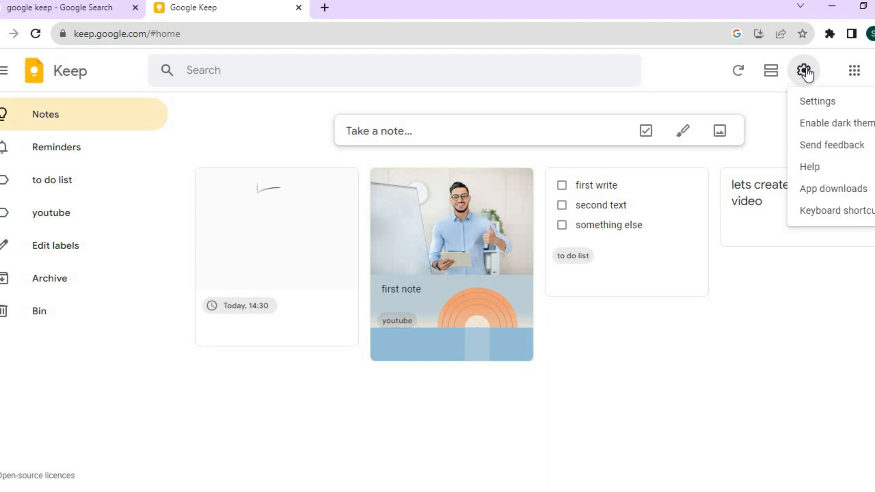
click(825, 122)
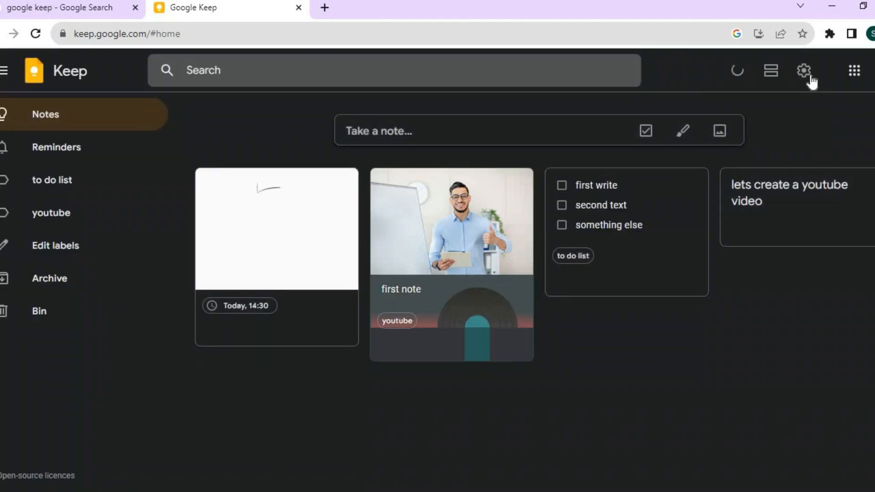
click(811, 81)
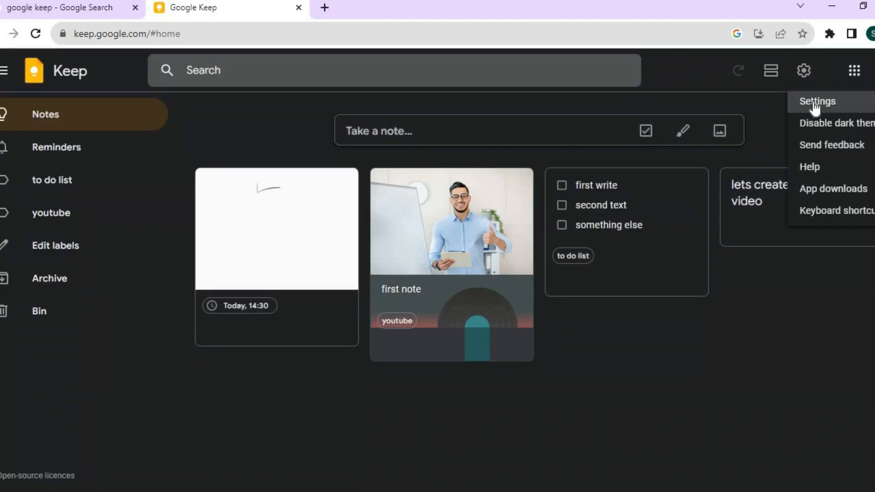
click(815, 102)
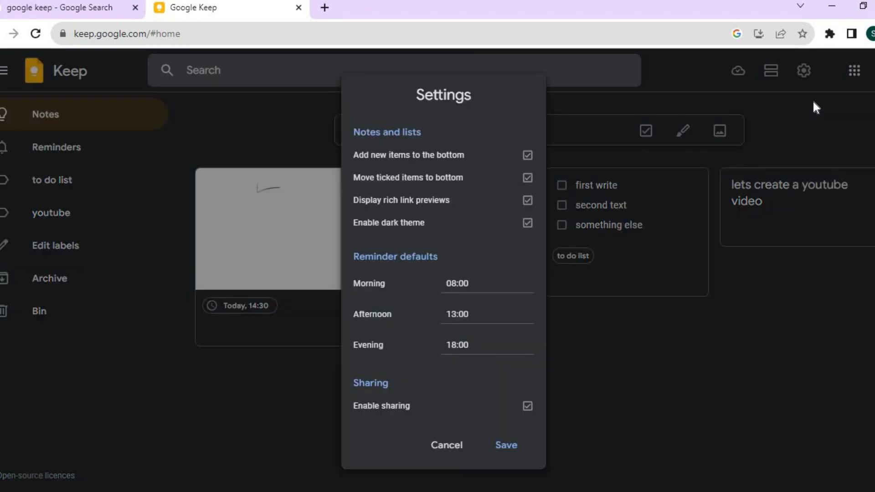